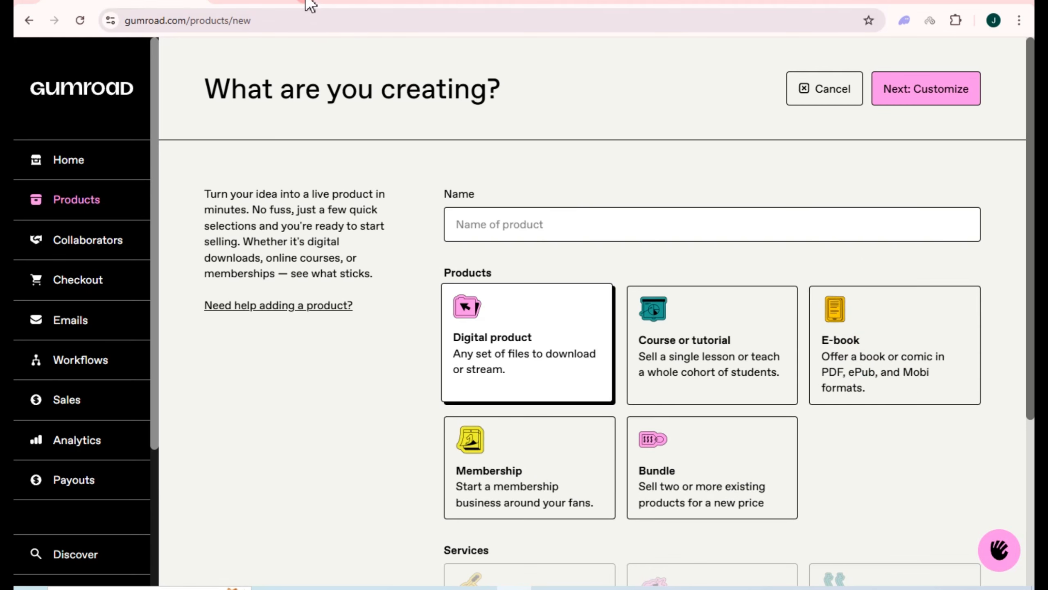
- Switch to Canva and search its template library for "ebooks"
left_click(309, 3)
left_click(679, 245)
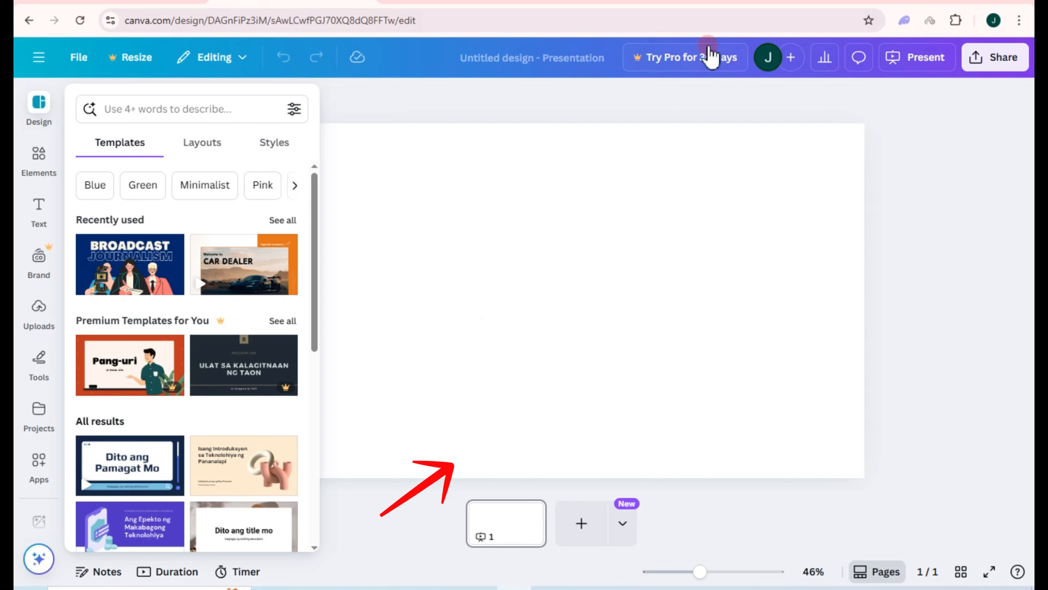
left_click(39, 57)
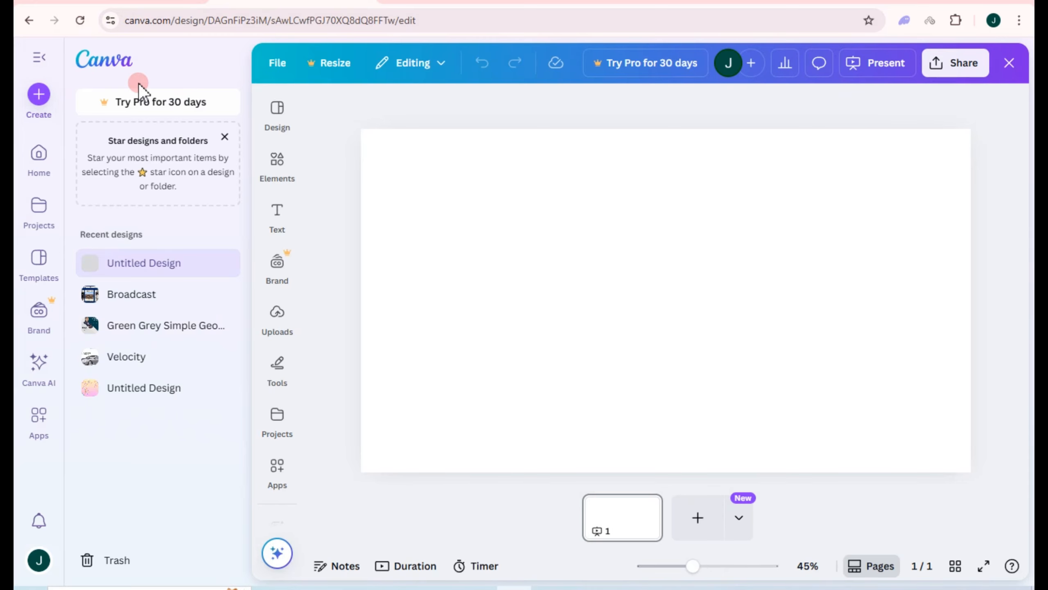
left_click(139, 83)
left_click(531, 206)
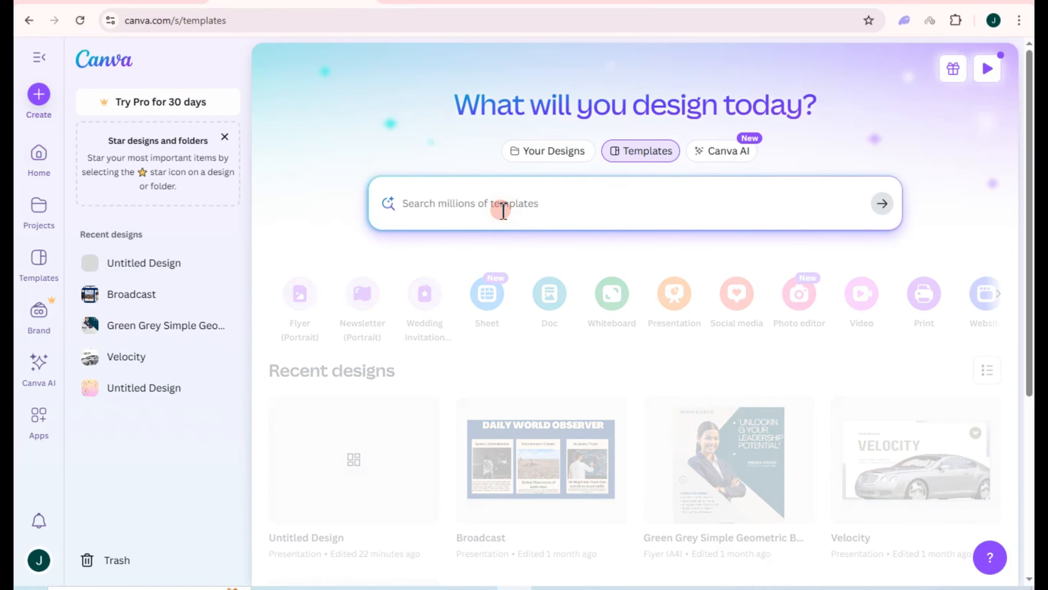
type("ebook")
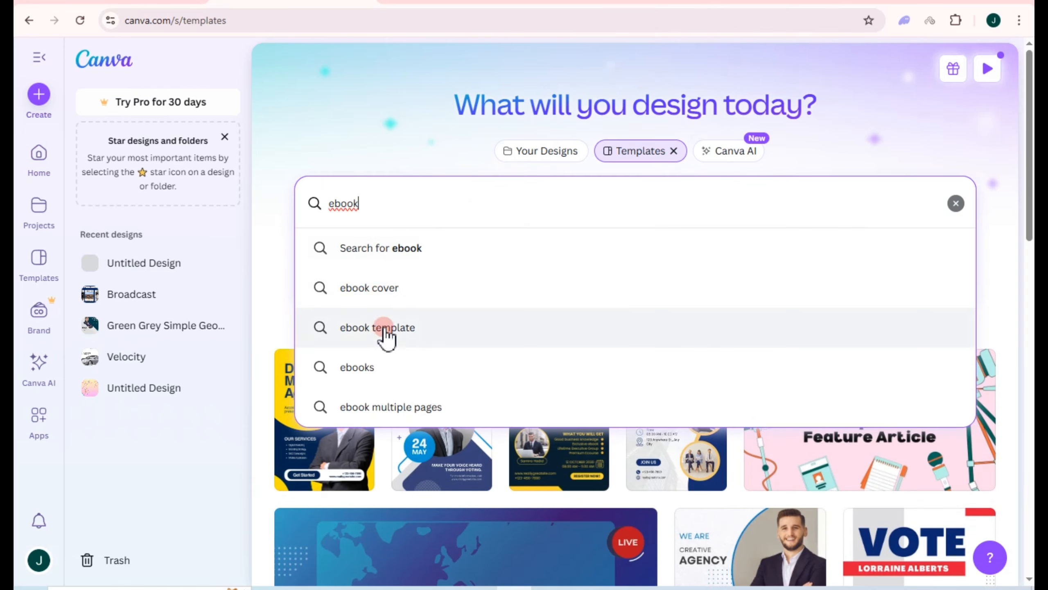
left_click(376, 367)
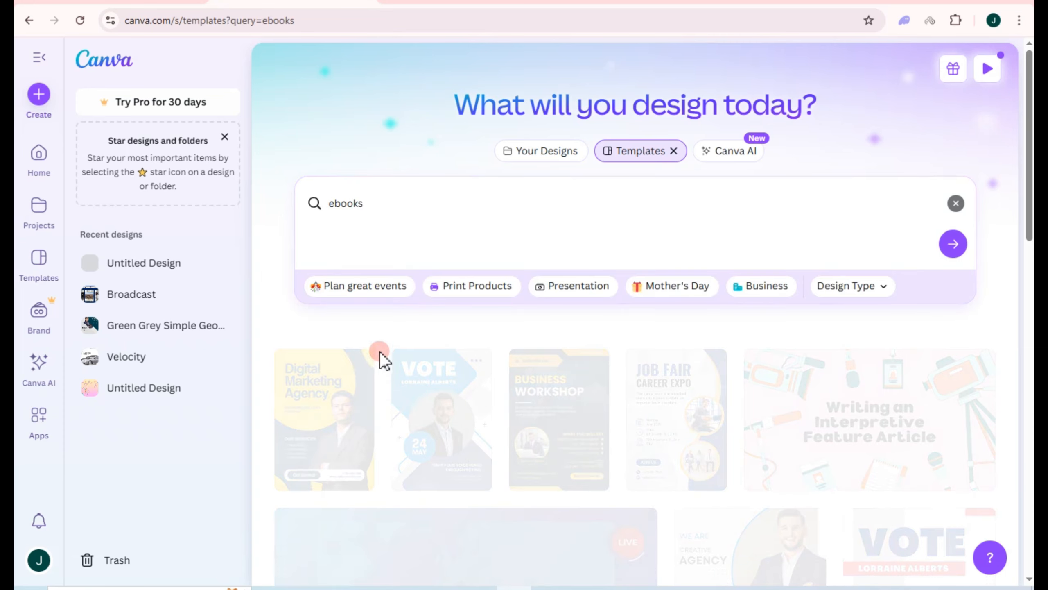
- Choose the free Green Beige Minimalist Ebook Leadmagnet Workbook template and open it for customizing
scroll(392, 425, "down", 3)
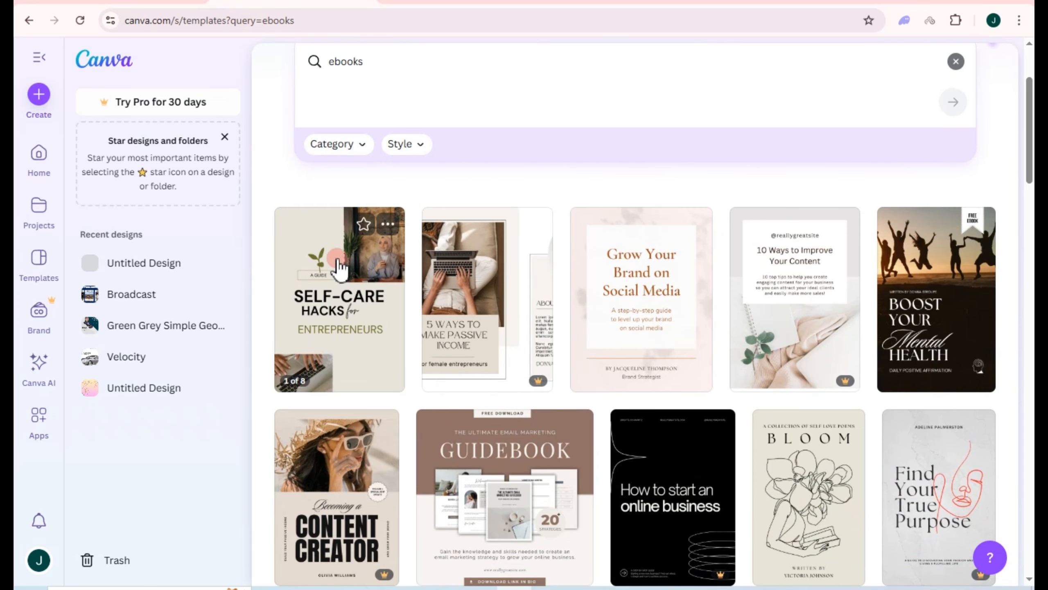
scroll(887, 413, "down", 2)
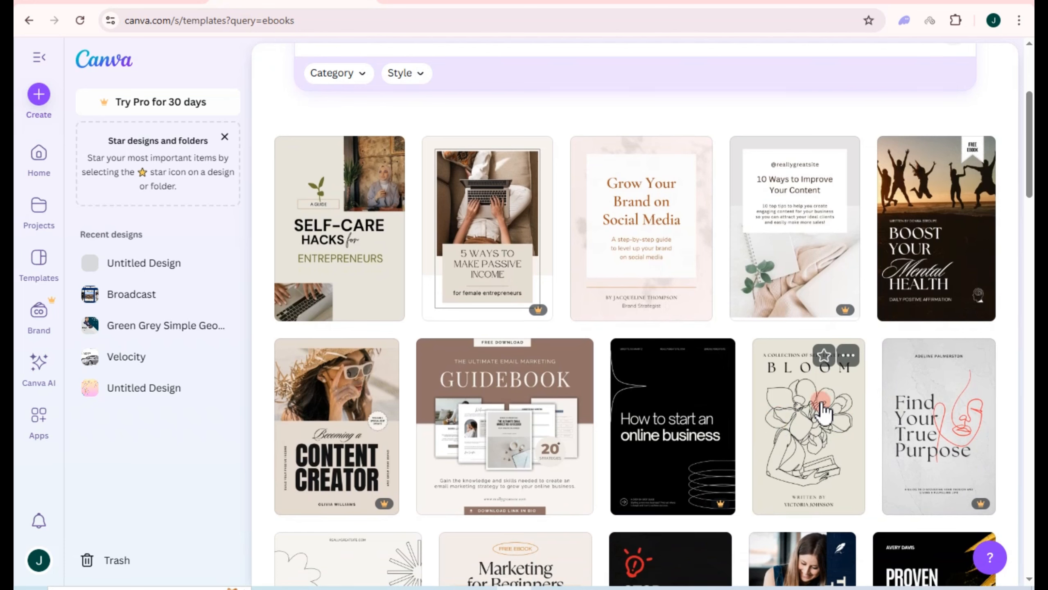
left_click(367, 240)
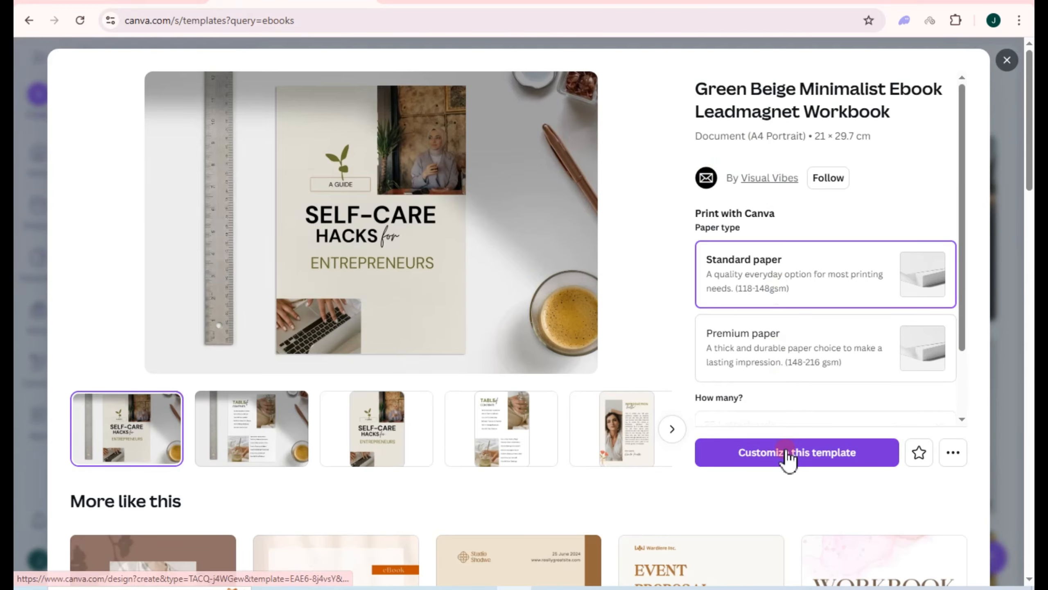
left_click(786, 453)
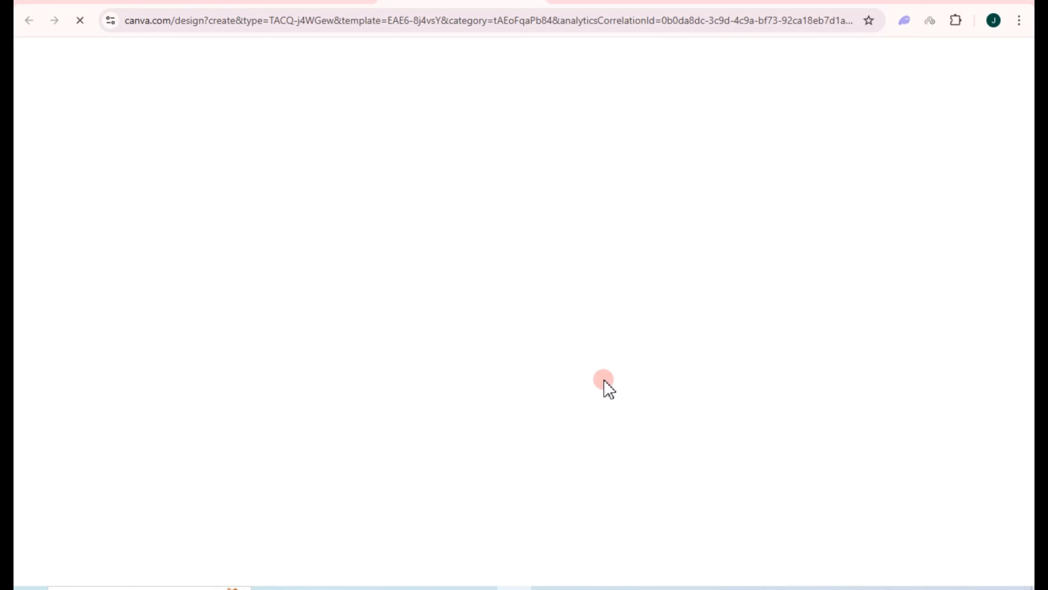
scroll(549, 223, "up", 5)
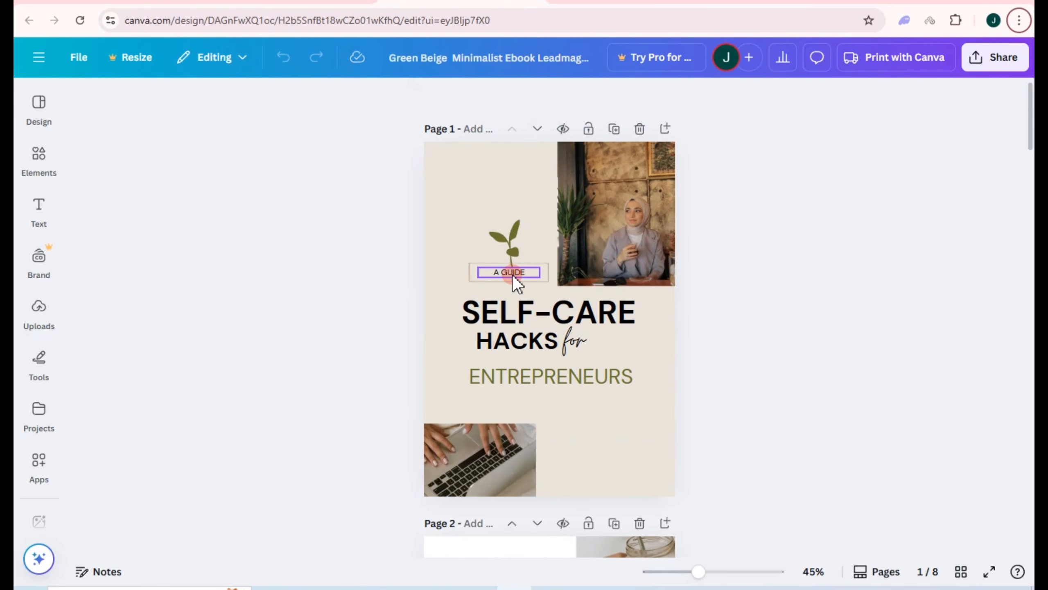
- Replace the cover heading "SELF-CARE" with "EMAIL MARKETING MADE EASY"
double_click(510, 319)
type("EMAIL MARKETING MADE EASY")
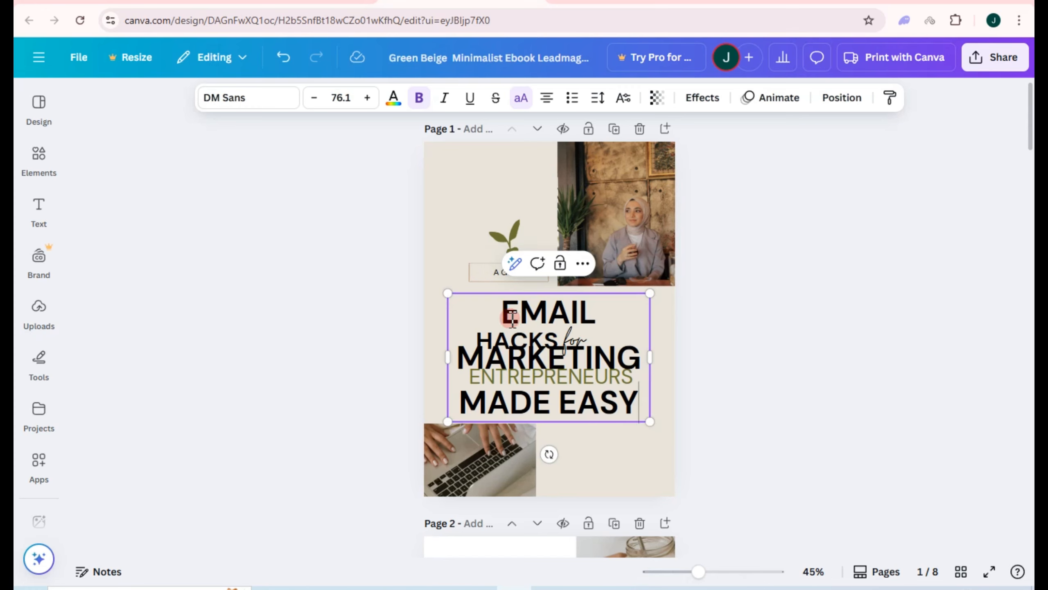
left_click(689, 388)
left_click(562, 318)
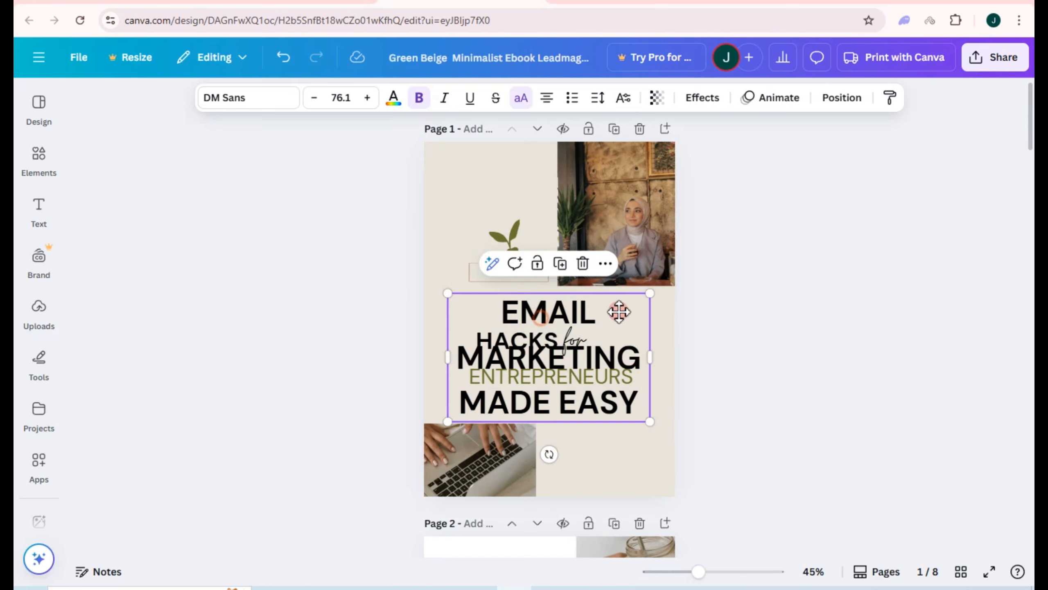
left_click_drag(618, 309, 834, 292)
left_click(571, 340)
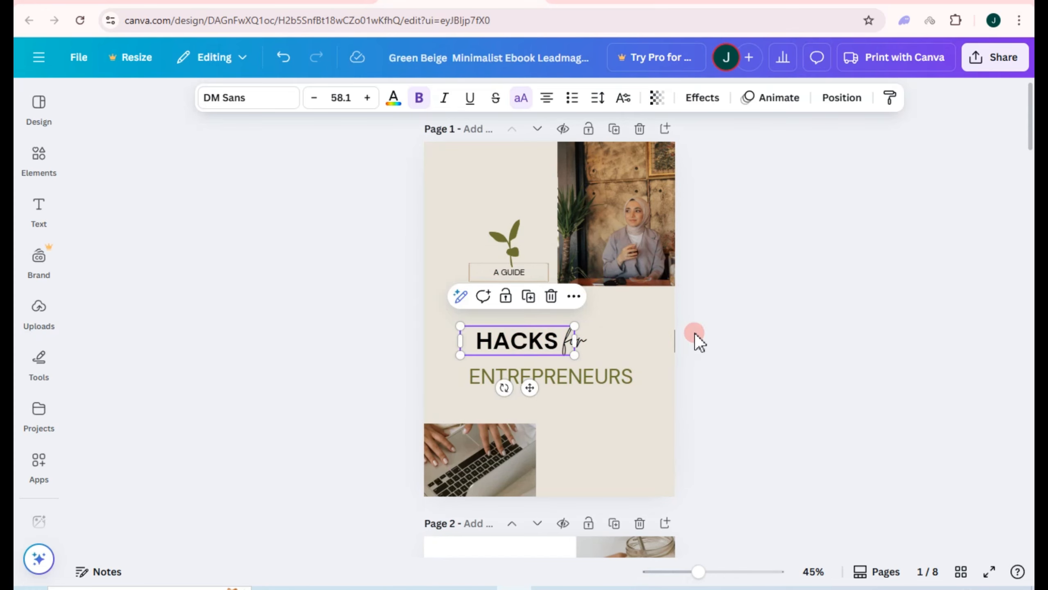
key("ctrl+z")
- Move the new title to the upper part of the cover and delete the "HACKS" and "for" texts
left_click_drag(574, 326, 593, 170)
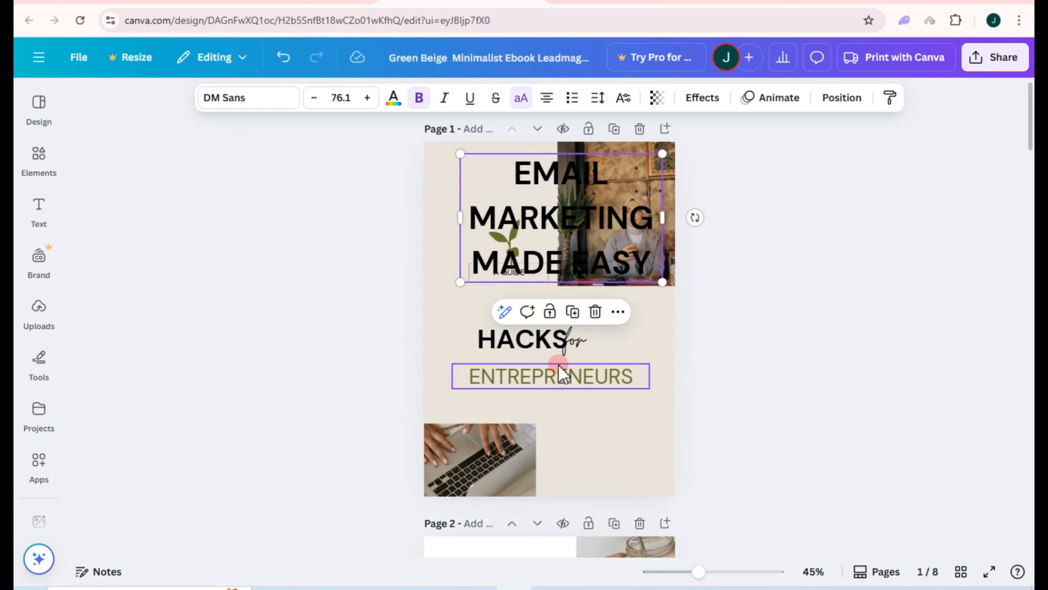
left_click(522, 344)
key("Delete")
left_click(575, 350)
key("Delete")
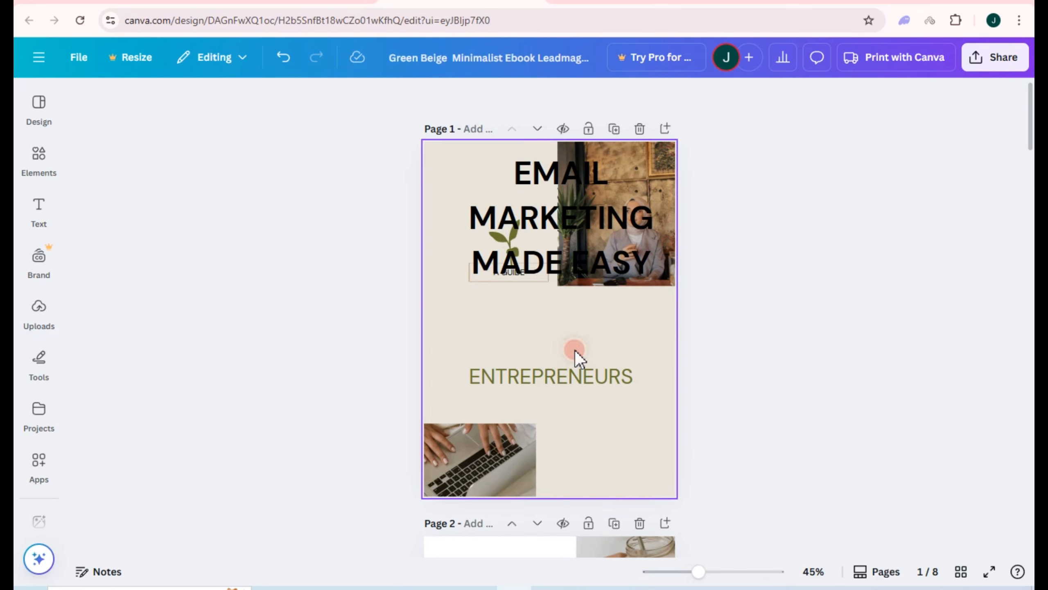
- Shrink the cover title to font size 47.2 and place it on two lines just above "ENTREPRENEURS"
left_click_drag(565, 262, 557, 352)
mouse_move(651, 241)
left_mouse_down()
mouse_move(581, 296)
mouse_move(659, 327)
left_mouse_up()
mouse_move(576, 328)
left_mouse_down()
mouse_move(558, 346)
mouse_move(573, 350)
left_mouse_up()
- Replace the "ENTREPRENEURS" text on the cover with a byline giving the author's name
left_click(585, 371)
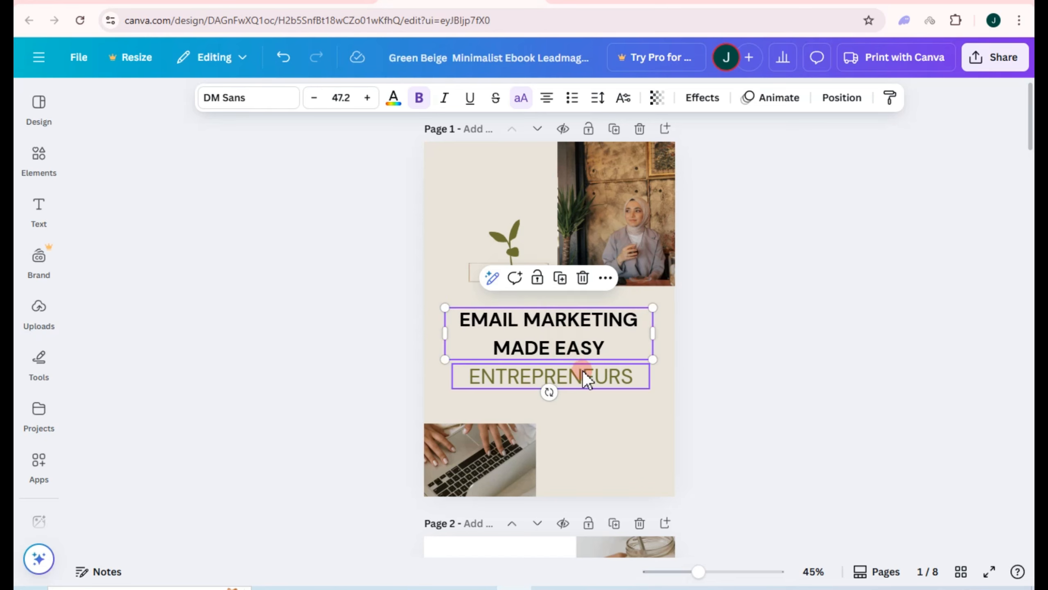
double_click(584, 372)
type("BY JANDY")
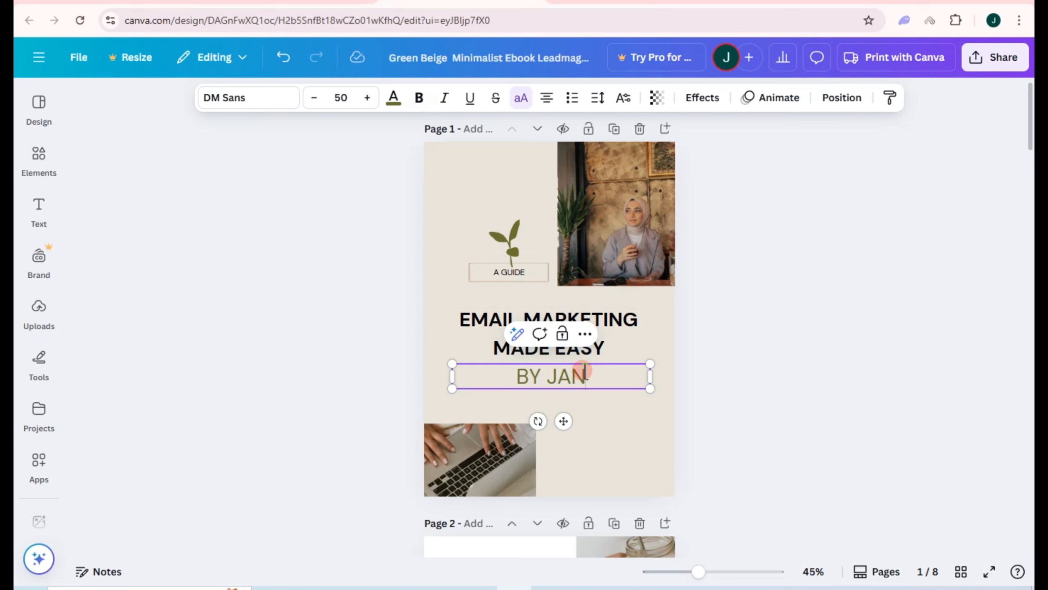
- Apply the Lift text effect to the cover title and raise its intensity
left_click(608, 323)
left_click(694, 101)
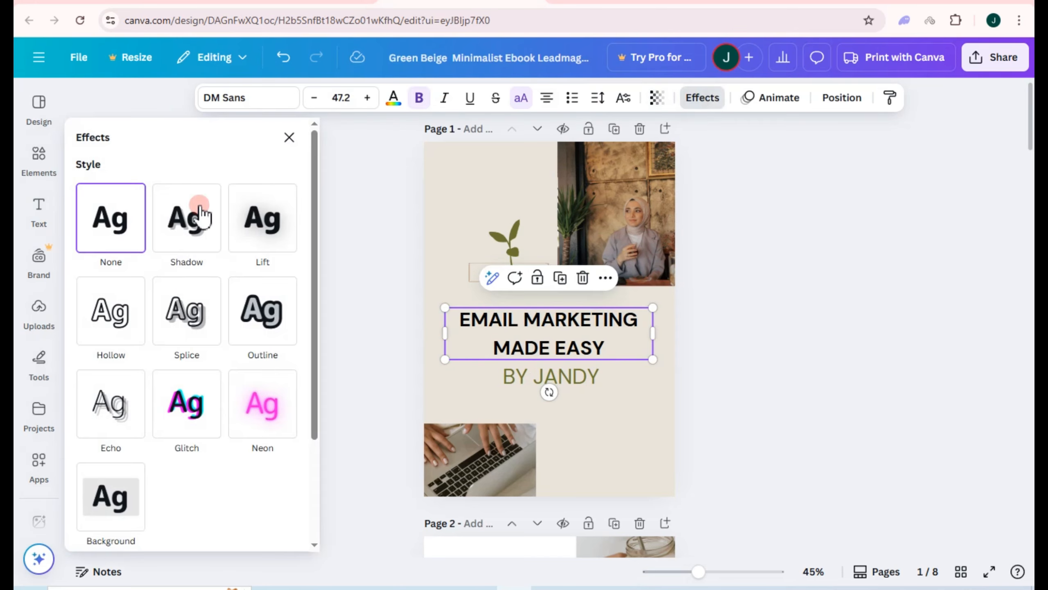
left_click(266, 233)
left_click_drag(146, 321, 272, 323)
- Make the author byline bold and enlarge it to font size 55.7
left_click(584, 386)
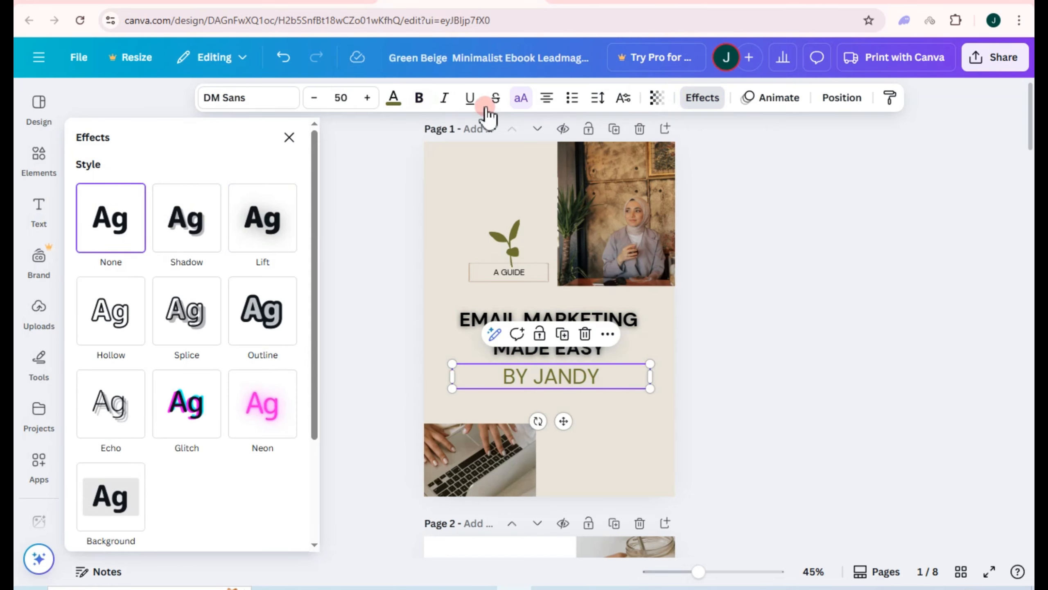
left_click(419, 99)
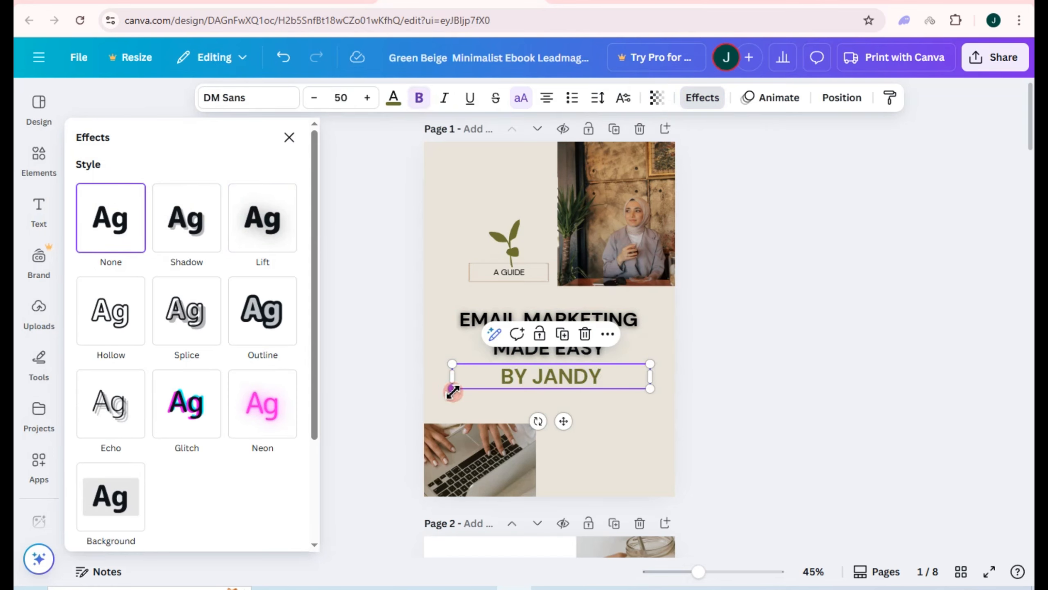
left_click_drag(453, 390, 440, 393)
left_click_drag(657, 362, 664, 364)
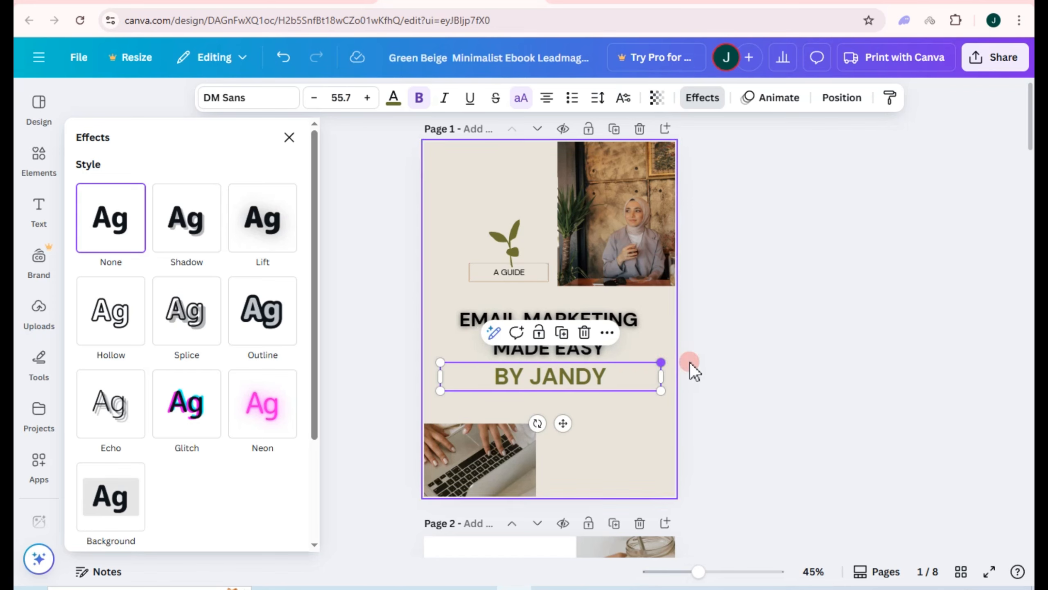
- Search the elements library for "marketing" and restrict the results to photos
left_click(632, 204)
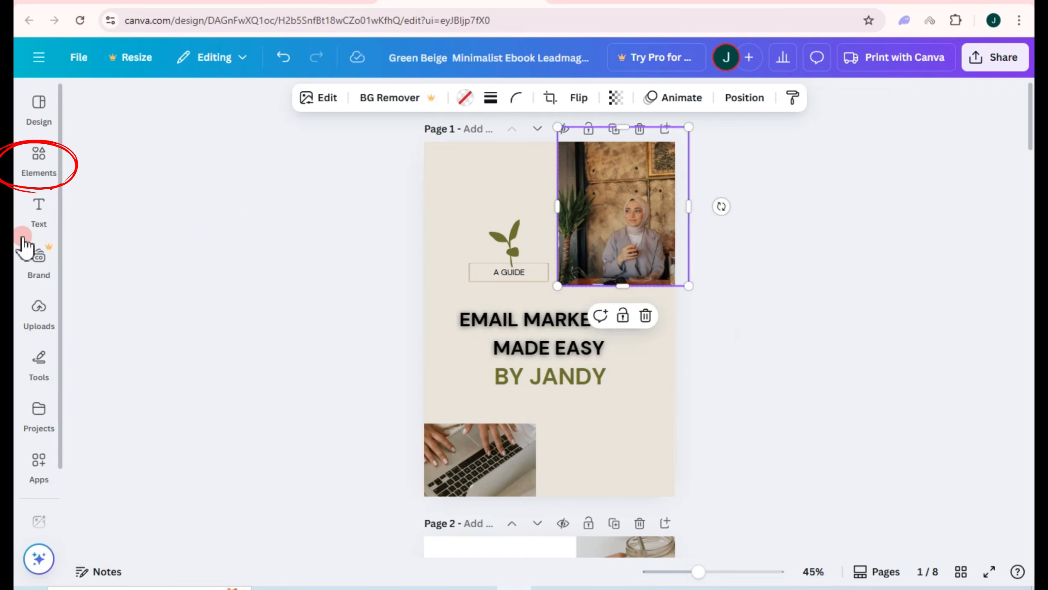
left_click(39, 212)
left_click(38, 159)
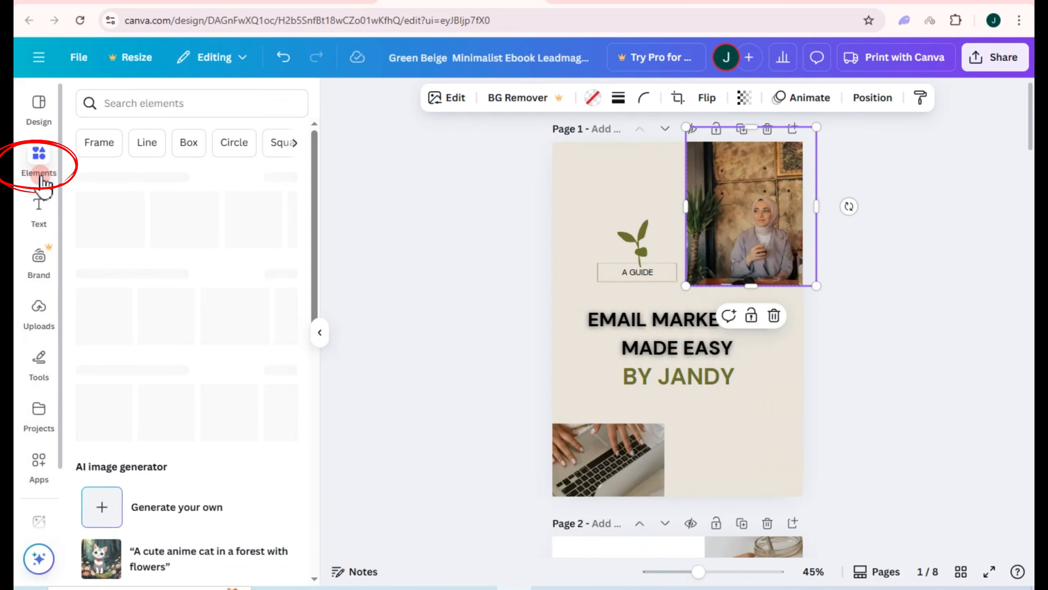
left_click(146, 104)
type("marketing")
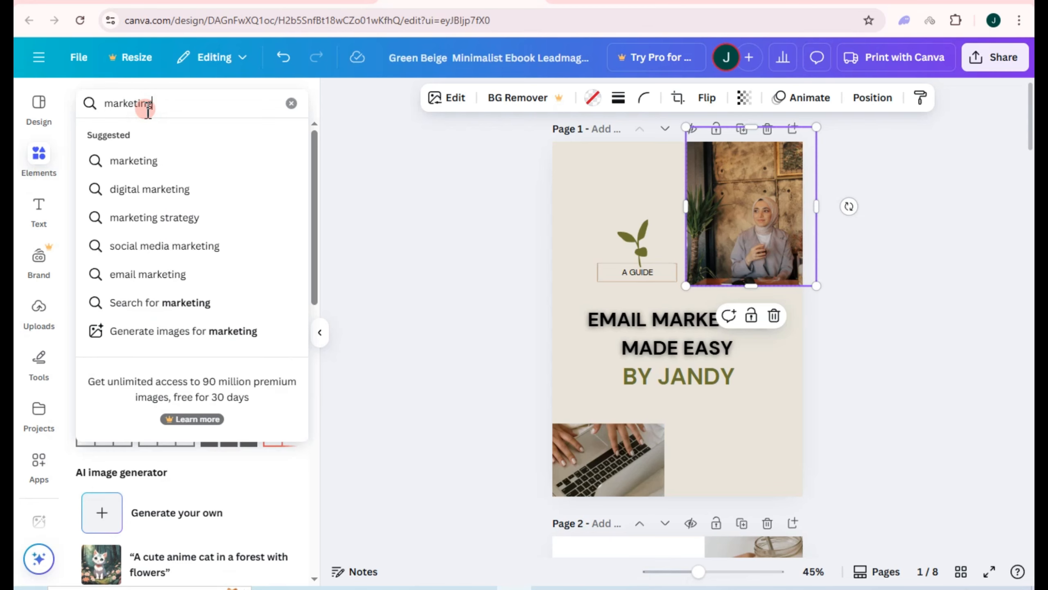
key("Return")
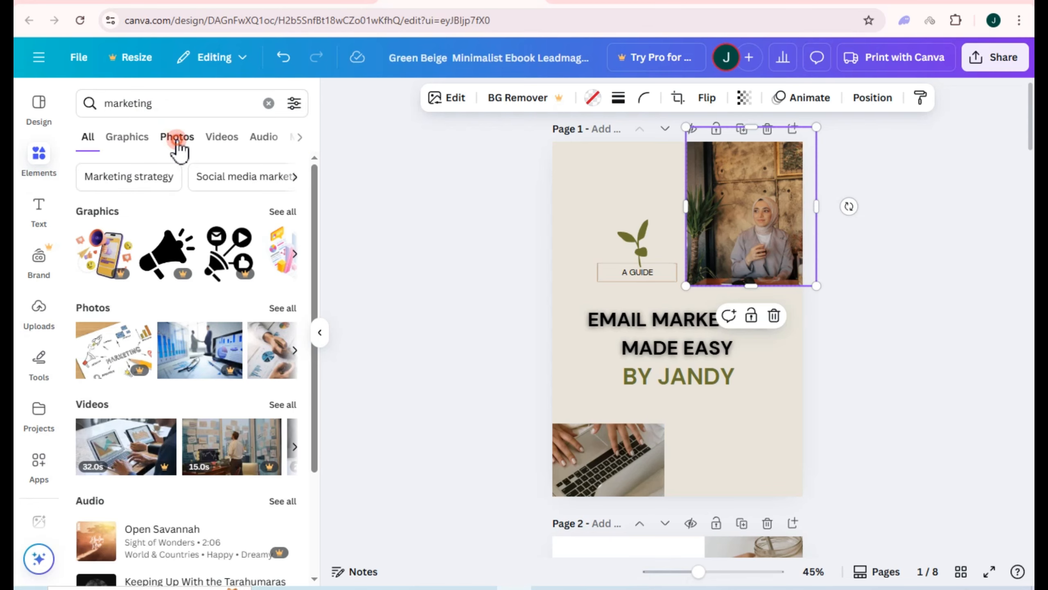
left_click(179, 146)
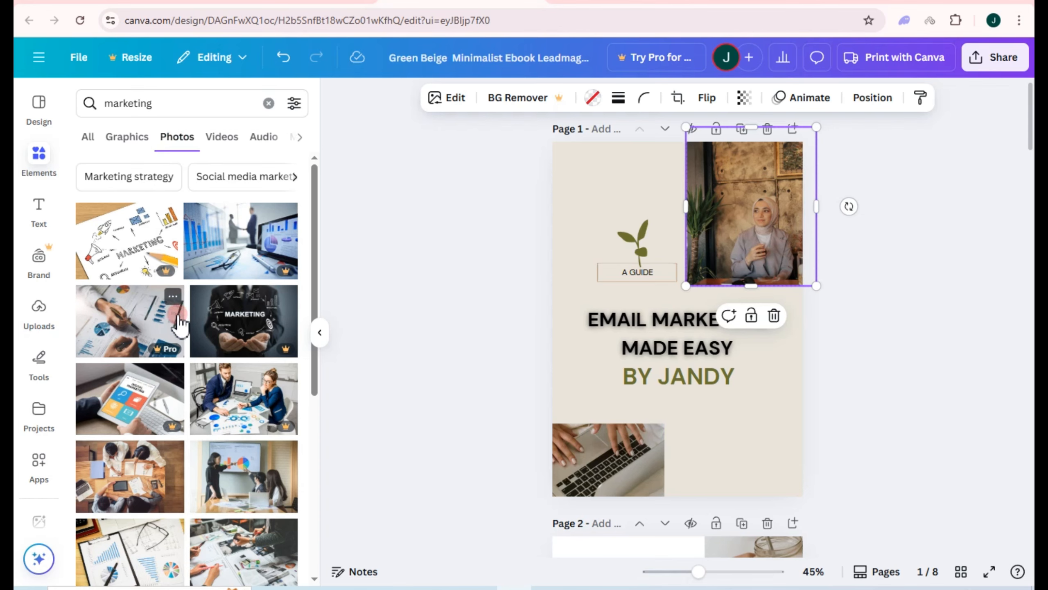
- Replace the cover's upper-right photo with the free photo of a woman presenting charts on a screen
scroll(177, 314, "down", 5)
left_click_drag(233, 273, 806, 232)
double_click(772, 234)
left_click(901, 355)
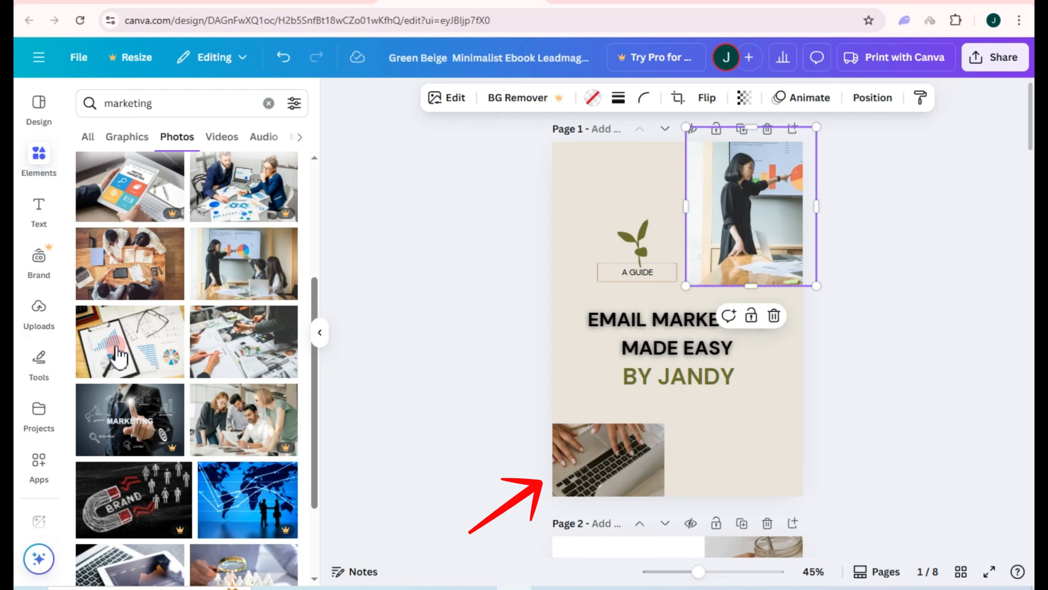
- Fill the cover's lower-left frame with the photo of chart papers and eyeglasses, shifting its crop to show the glasses
left_click_drag(120, 347, 593, 469)
double_click(593, 469)
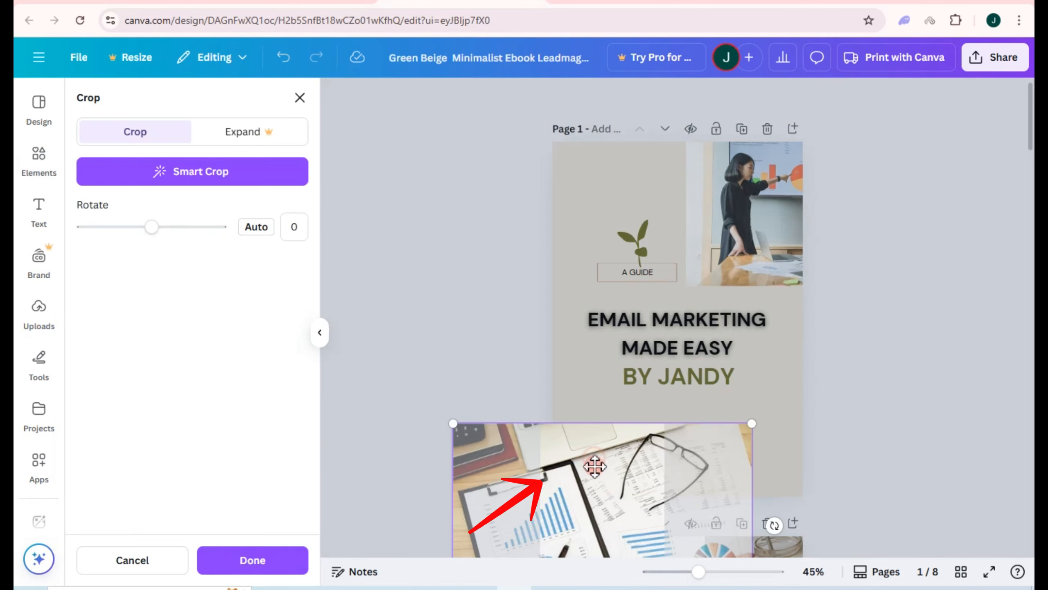
left_click_drag(596, 429, 247, 397)
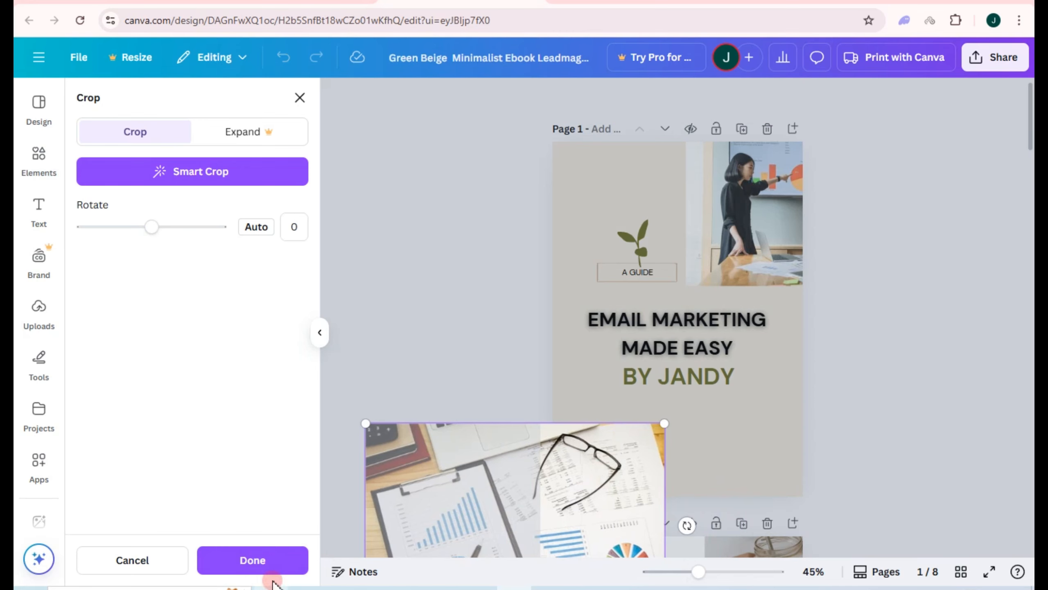
left_click_drag(691, 575, 686, 575)
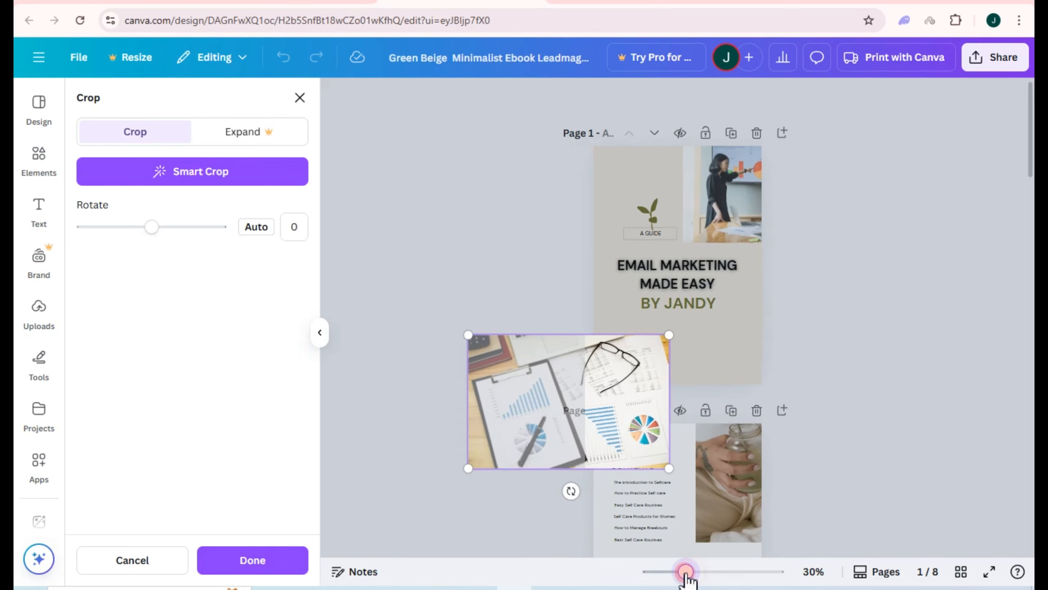
left_click(437, 344)
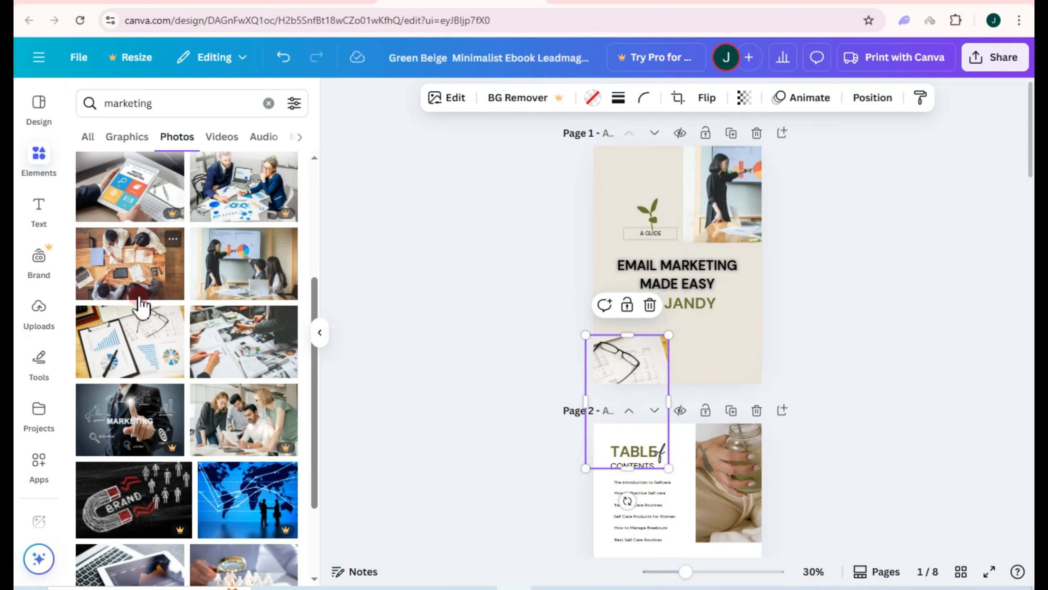
- Fill the cover's lower-left frame with the overhead team meeting photo and page 2's frame with the team standing around a table
left_click_drag(137, 295, 601, 389)
left_click(720, 462)
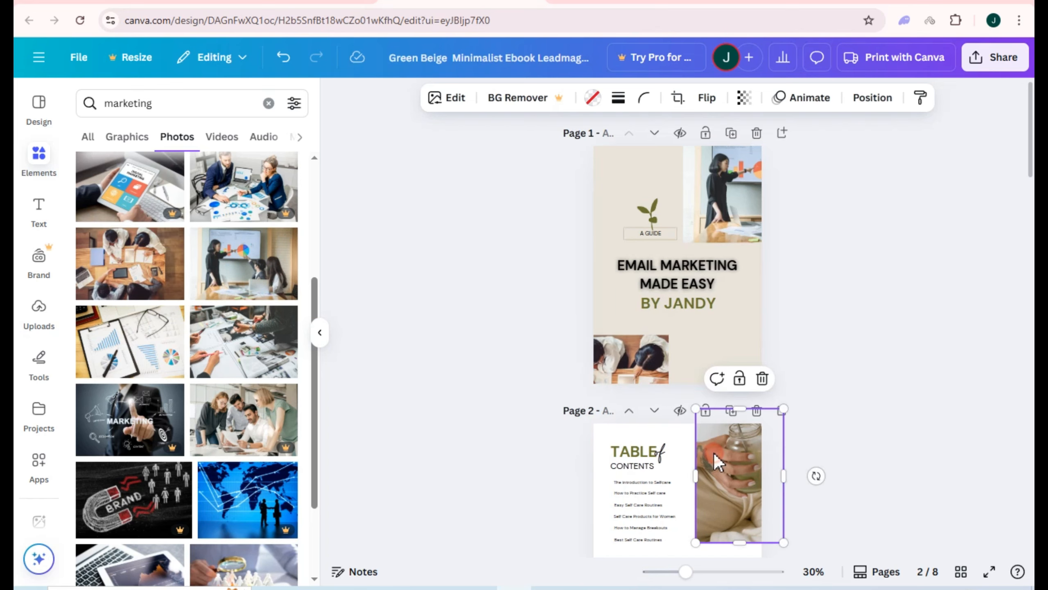
scroll(269, 527, "down", 3)
scroll(269, 527, "down", 3)
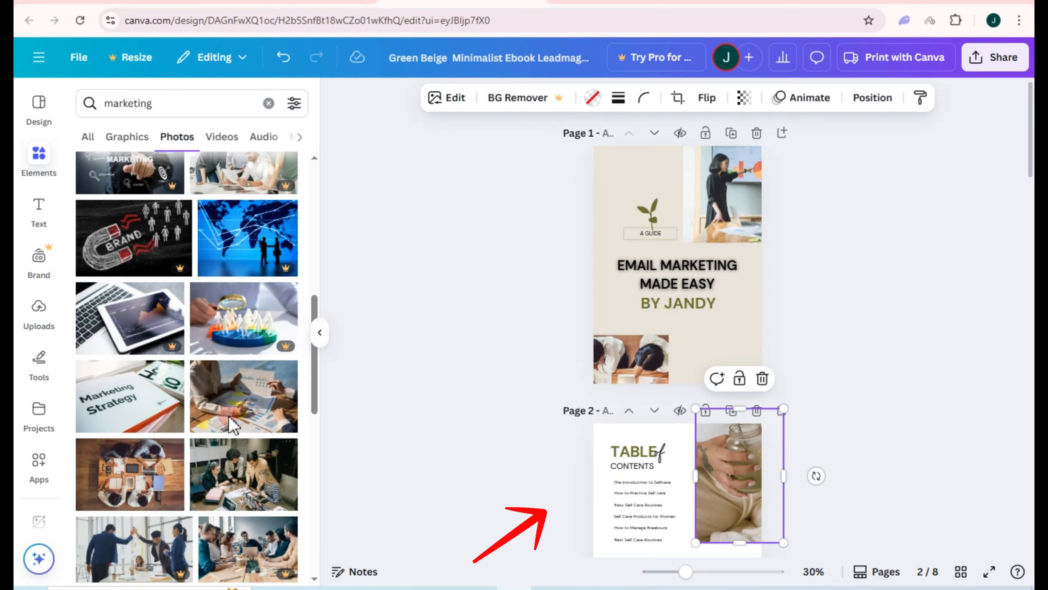
left_click_drag(252, 488, 768, 499)
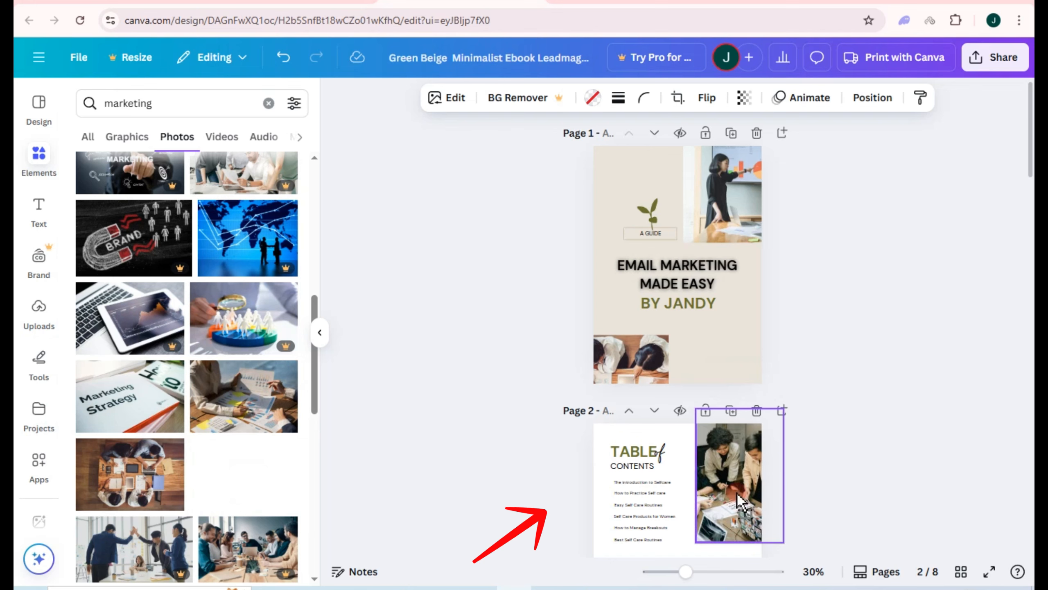
left_click(858, 440)
left_click(695, 374)
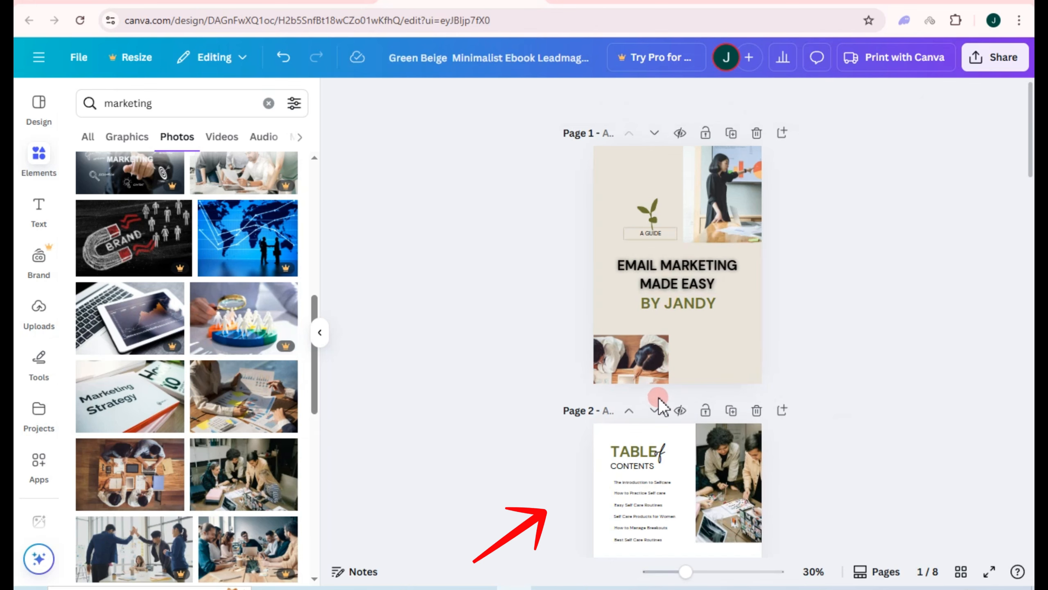
- Widen the cover title's text box and recolor "EMAIL MARKETING MADE EASY" with the orange-red document color
left_click(639, 285)
left_click_drag(612, 293, 600, 294)
left_click(529, 97)
left_click(130, 280)
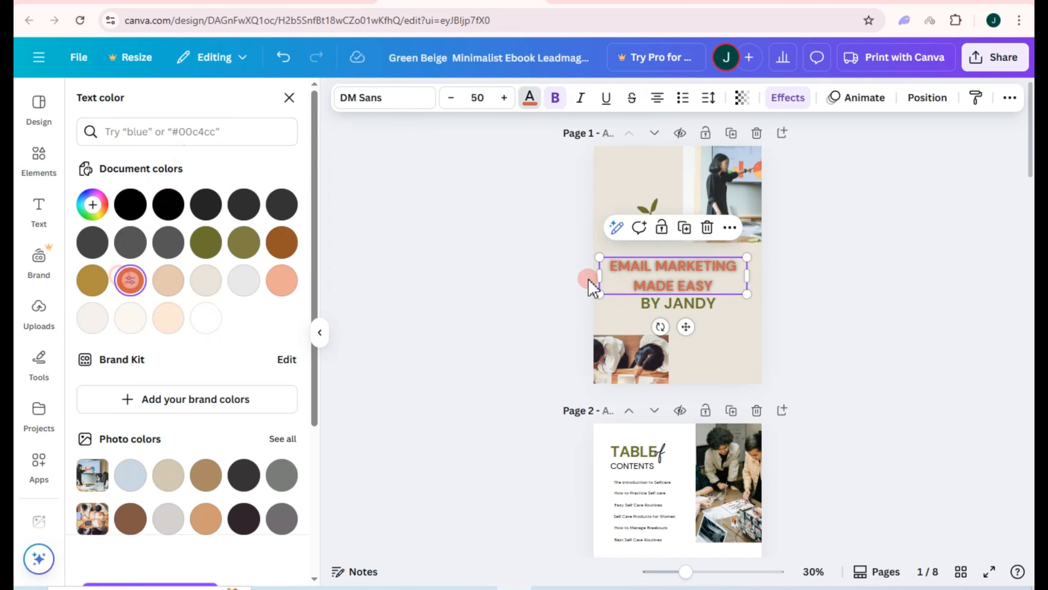
- Enlarge the cover title text to font size 55
left_click_drag(747, 294, 708, 278)
left_click(823, 270)
left_click(700, 289)
- Review the ebook from the cover through page 4, checking the text and photos on each page
scroll(739, 518, "down", 3)
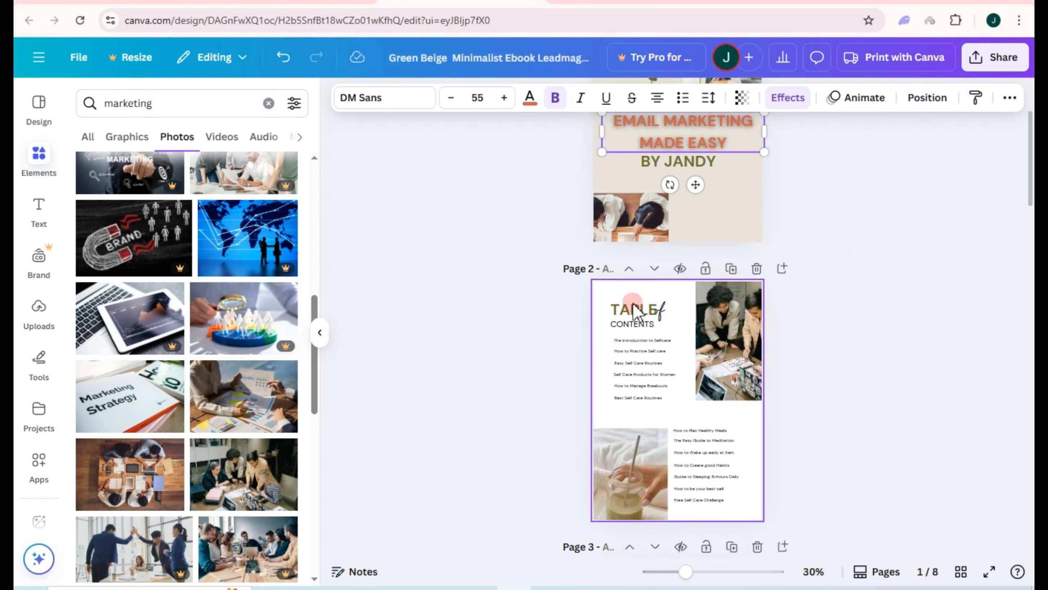
left_click(636, 291)
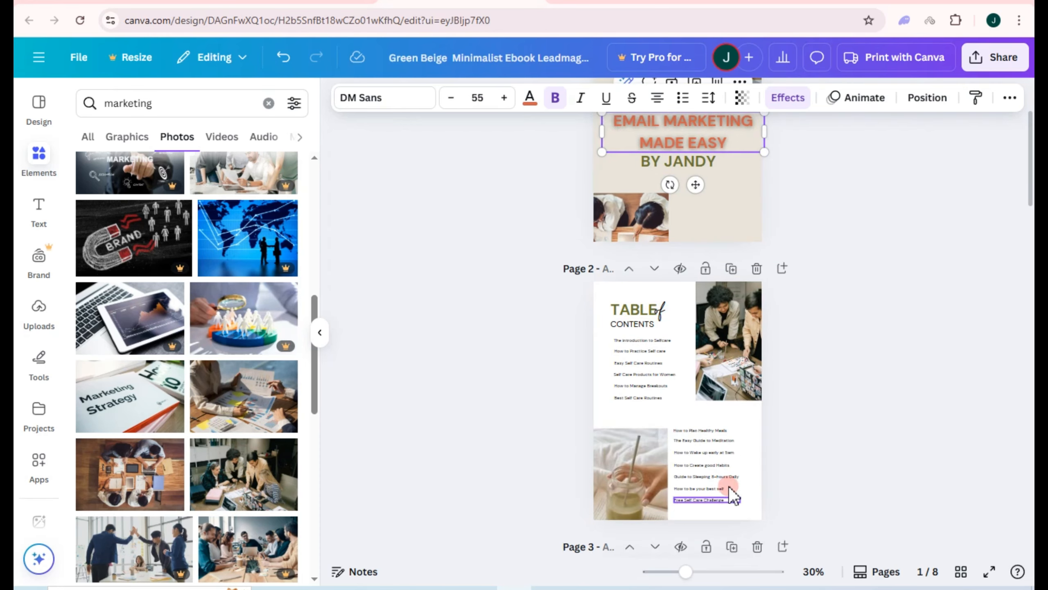
left_click(881, 234)
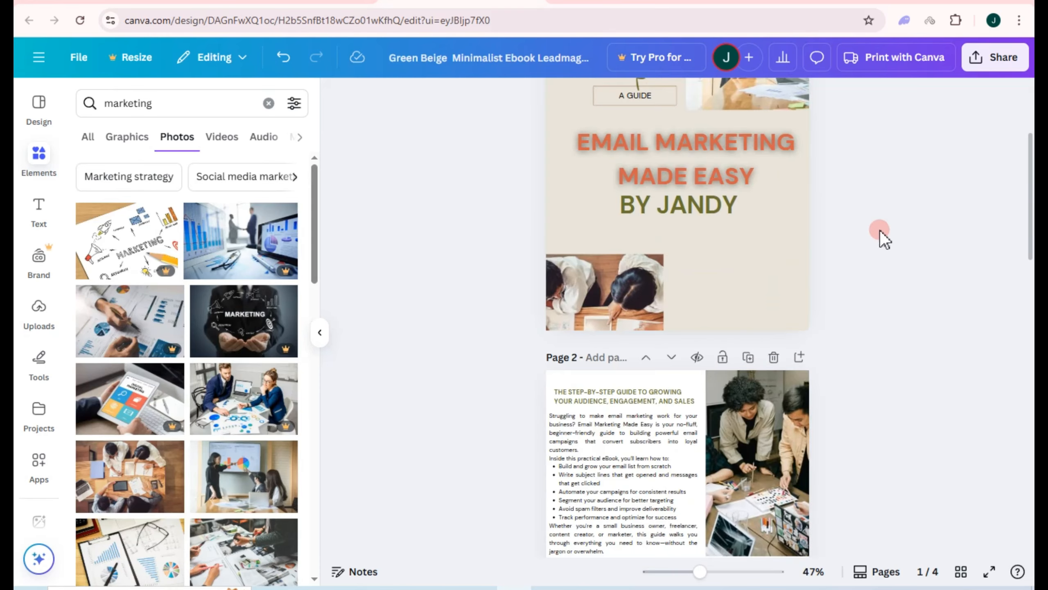
scroll(885, 256, "up", 2)
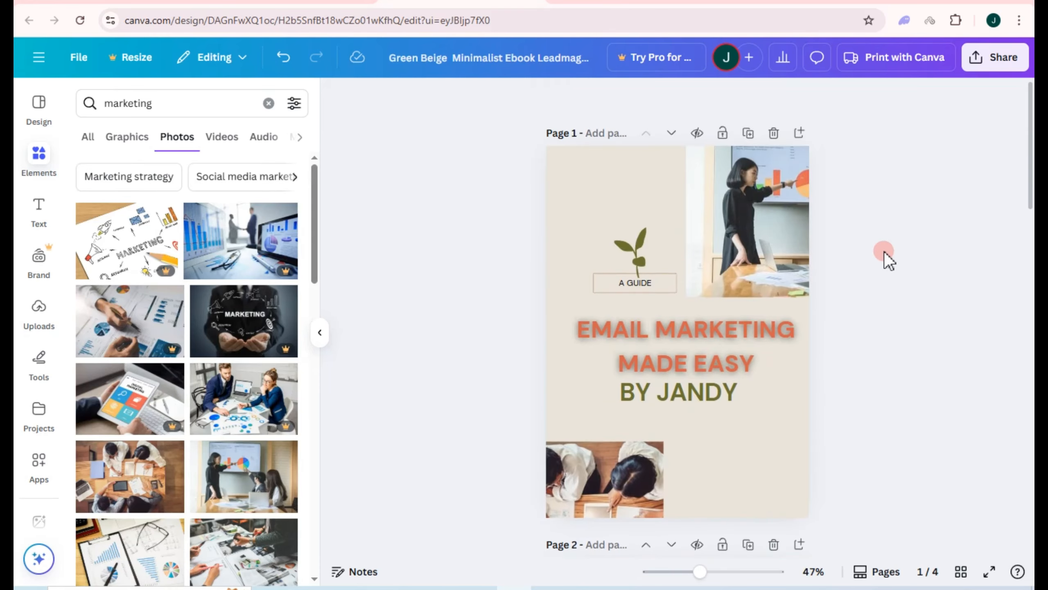
scroll(897, 355, "down", 10)
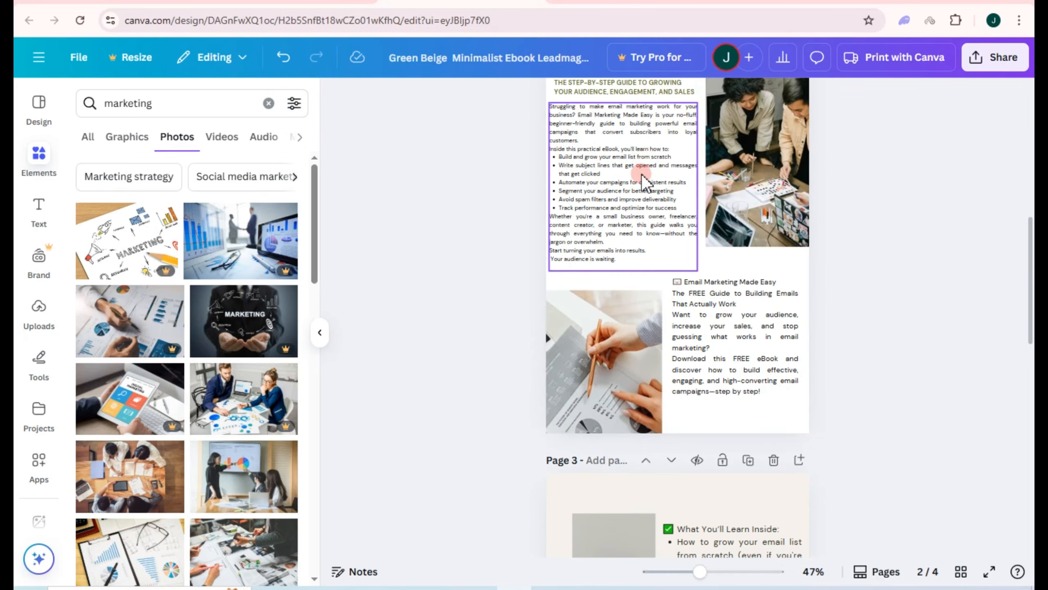
scroll(769, 521, "up", 3)
scroll(682, 333, "up", 4)
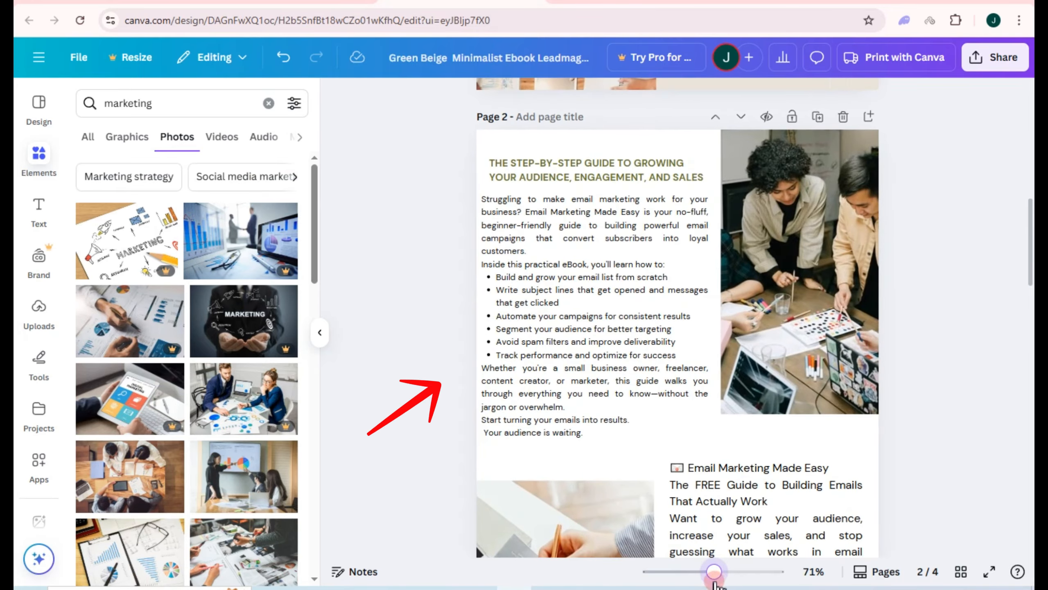
scroll(808, 431, "down", 10)
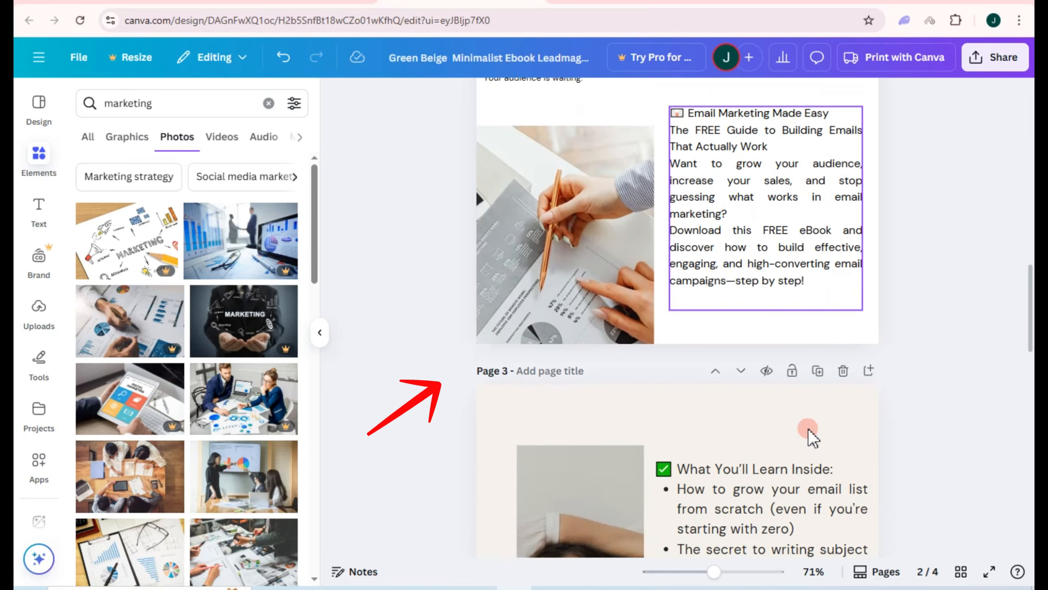
scroll(812, 441, "down", 15)
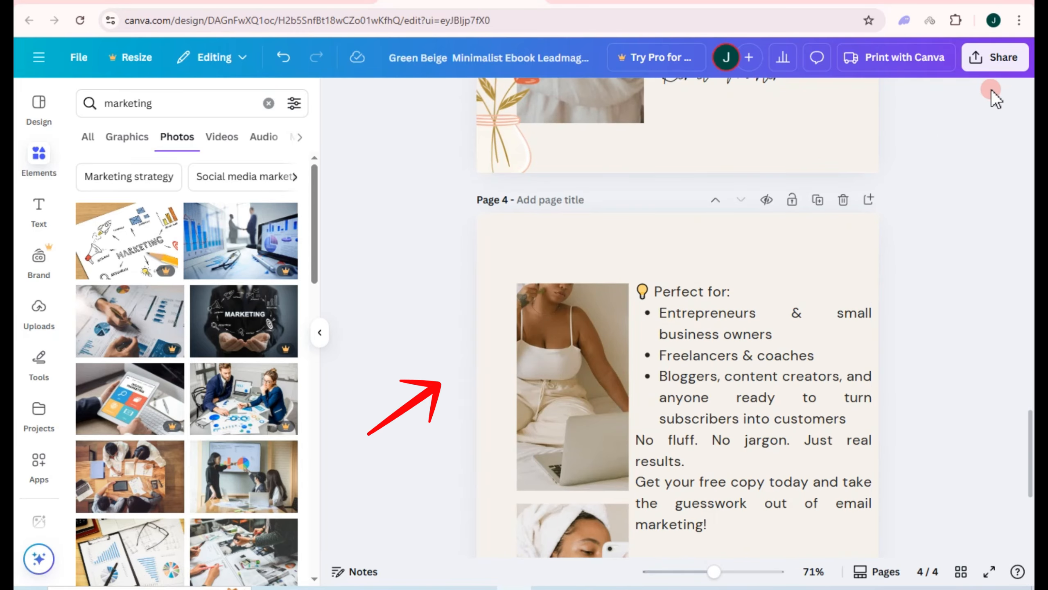
- Download pages 1–4 of the design as a PDF Standard file
left_click(993, 58)
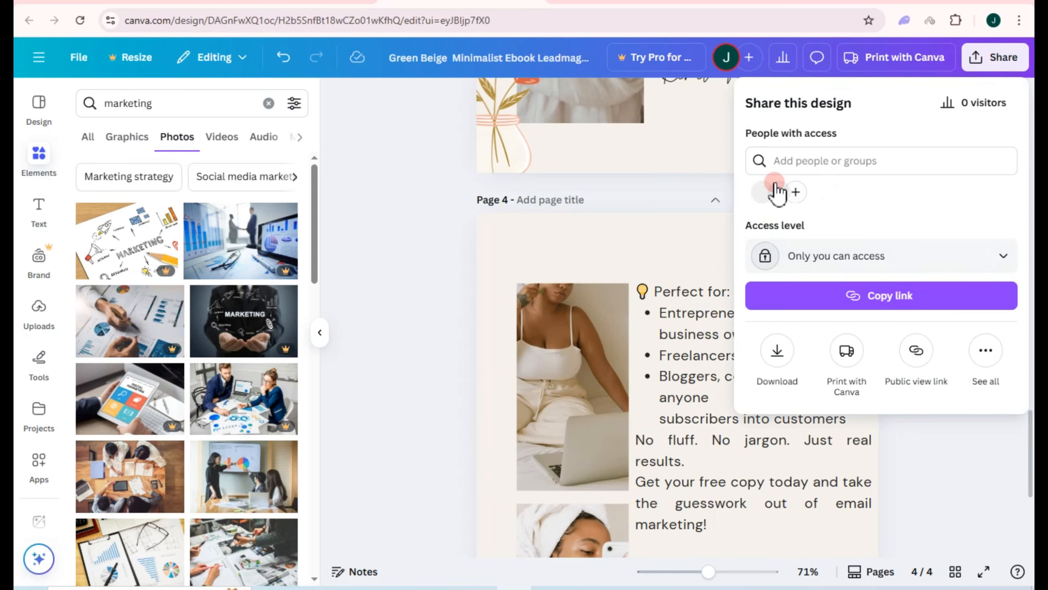
left_click(785, 363)
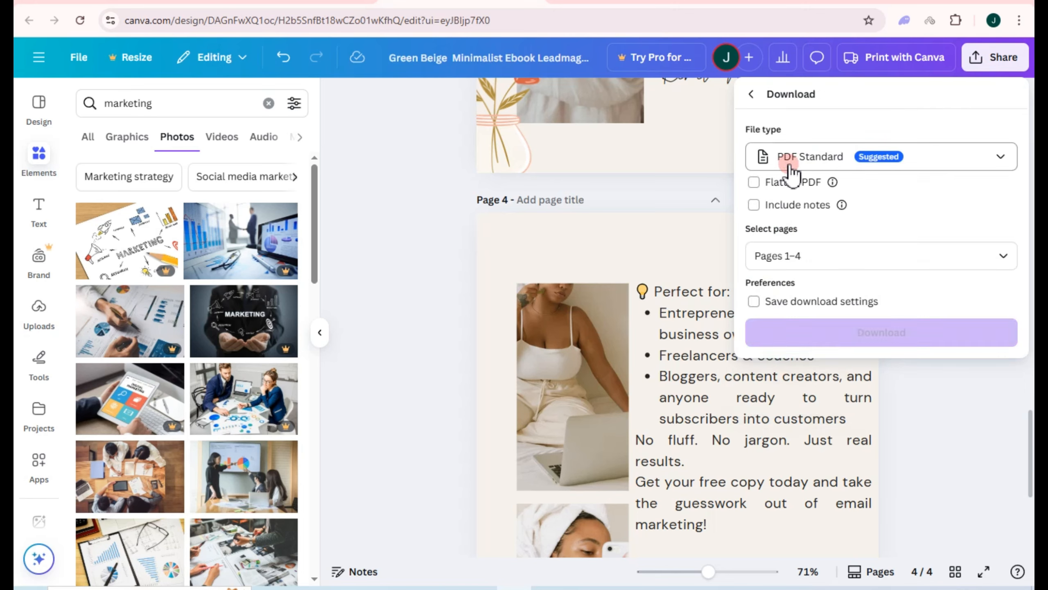
left_click(883, 334)
- Switch to Gumroad, name the new product "Email Marketing Made" and set its product type to E-book
key("ctrl+Tab")
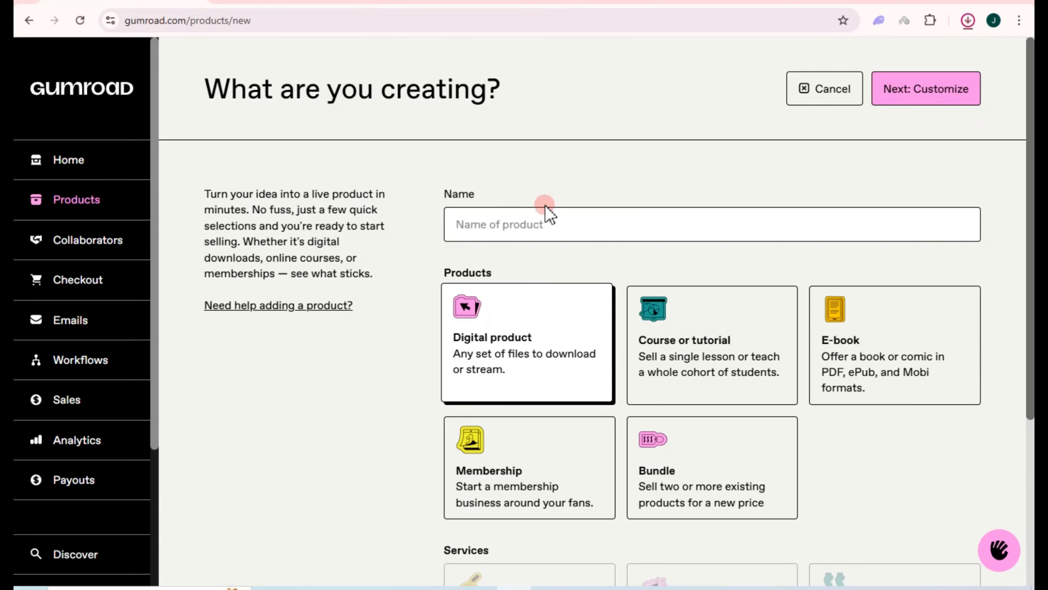
left_click(534, 225)
type("Email Marketing Made")
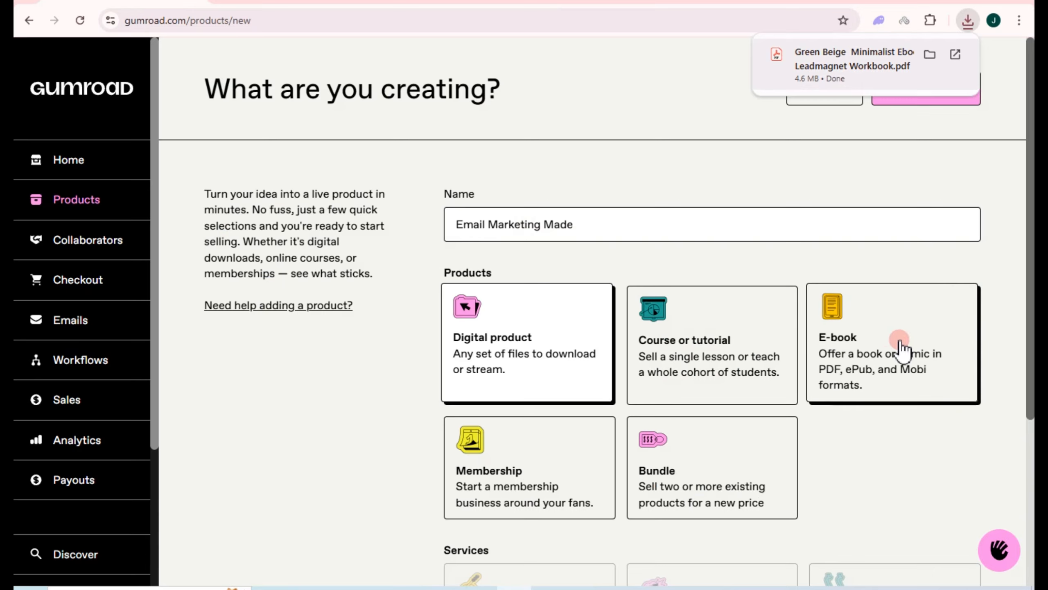
key("alt+Tab")
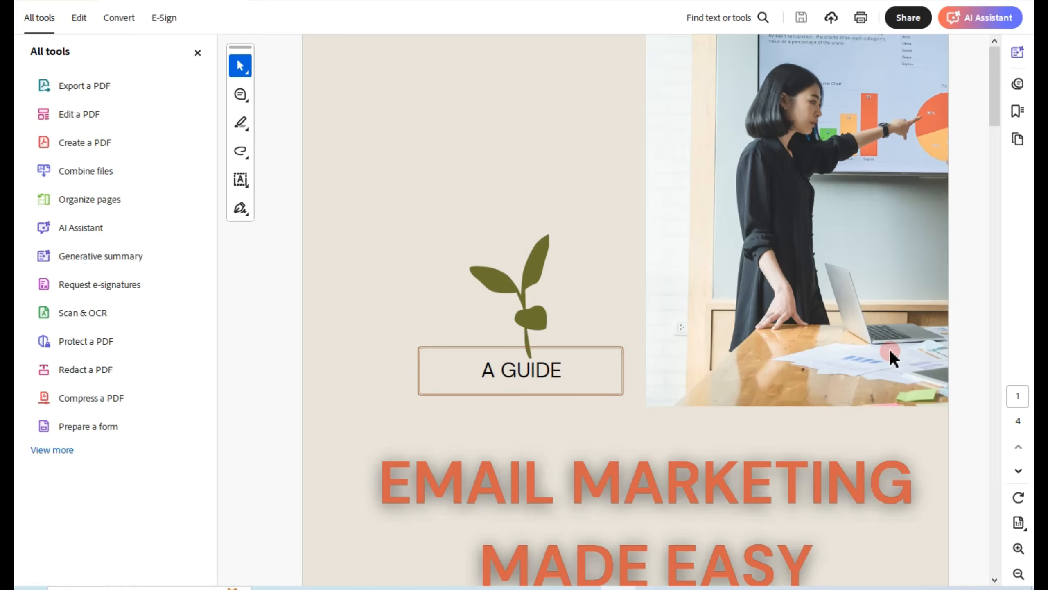
key("alt+Tab")
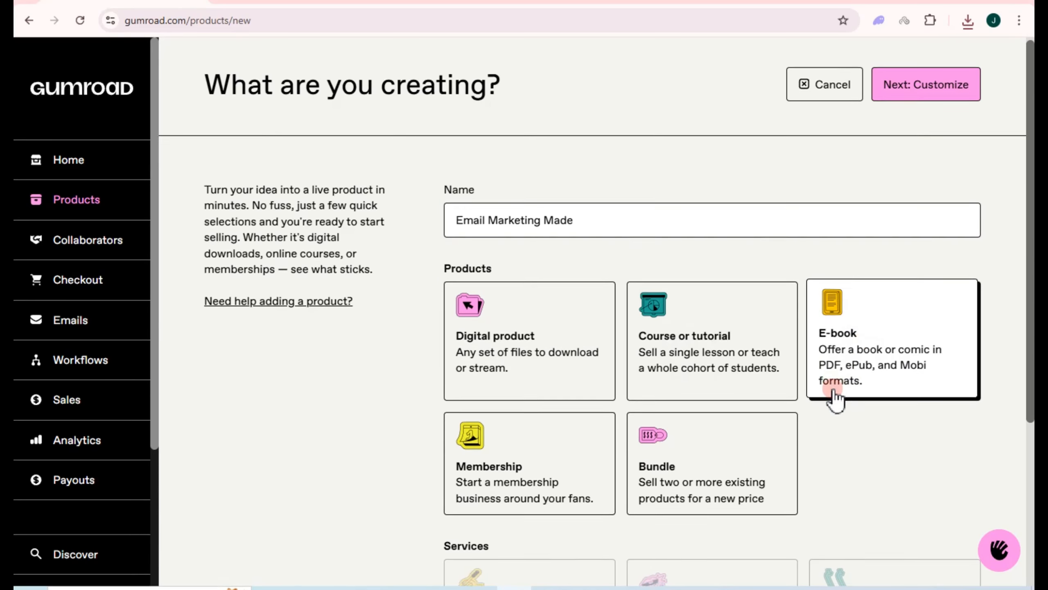
- Set the product price to $10 and continue to customizing the product
scroll(834, 399, "down", 5)
left_click(556, 487)
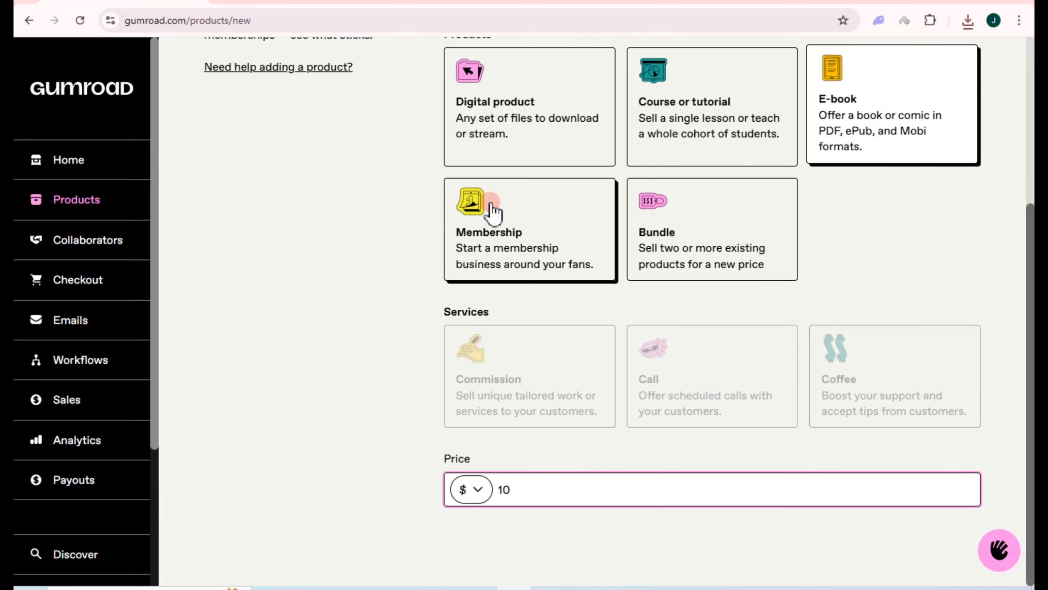
scroll(961, 227, "up", 5)
left_click(953, 89)
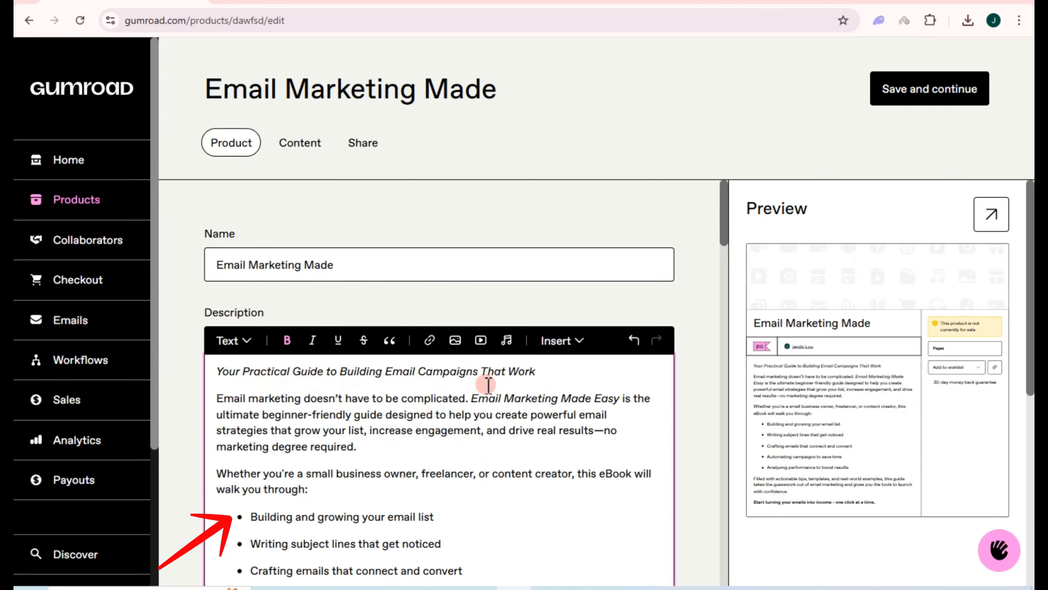
- Review the product's description, URL, cover and thumbnail sections, and check the ebook design in Canva before returning to Gumroad
scroll(488, 384, "down", 10)
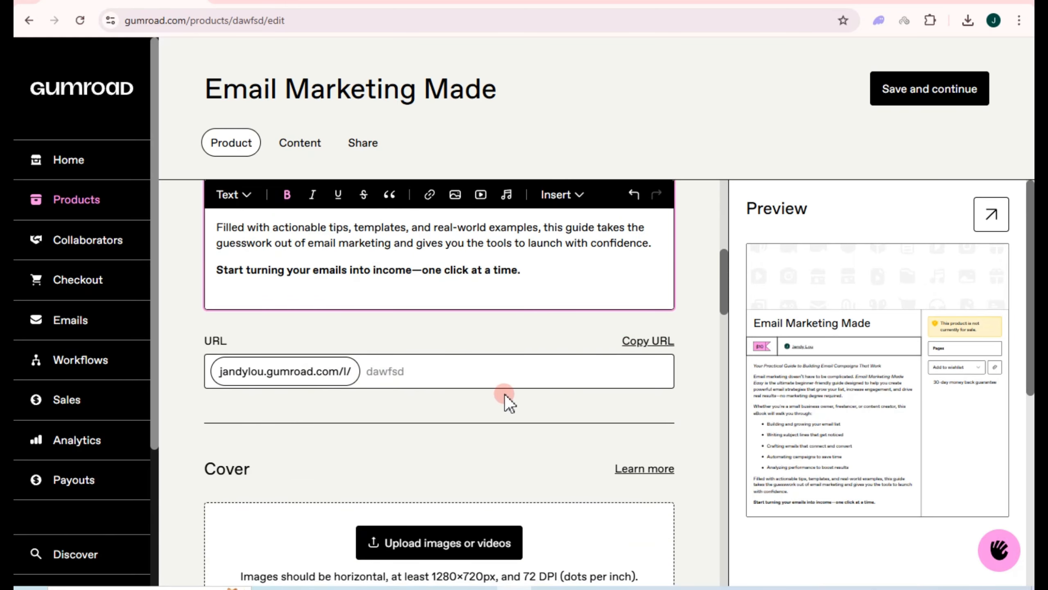
scroll(504, 395, "down", 3)
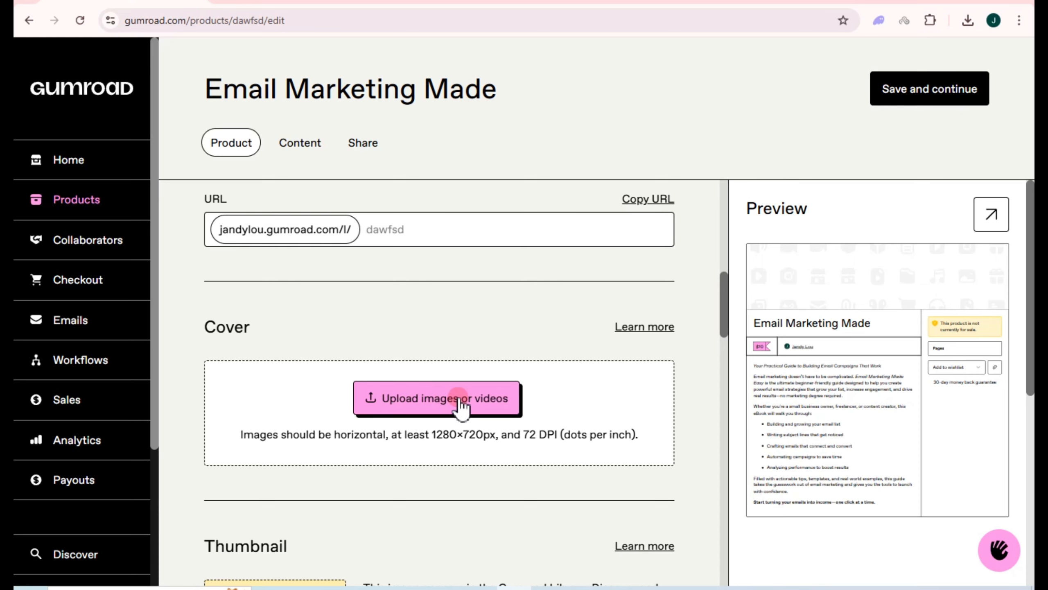
scroll(402, 446, "down", 5)
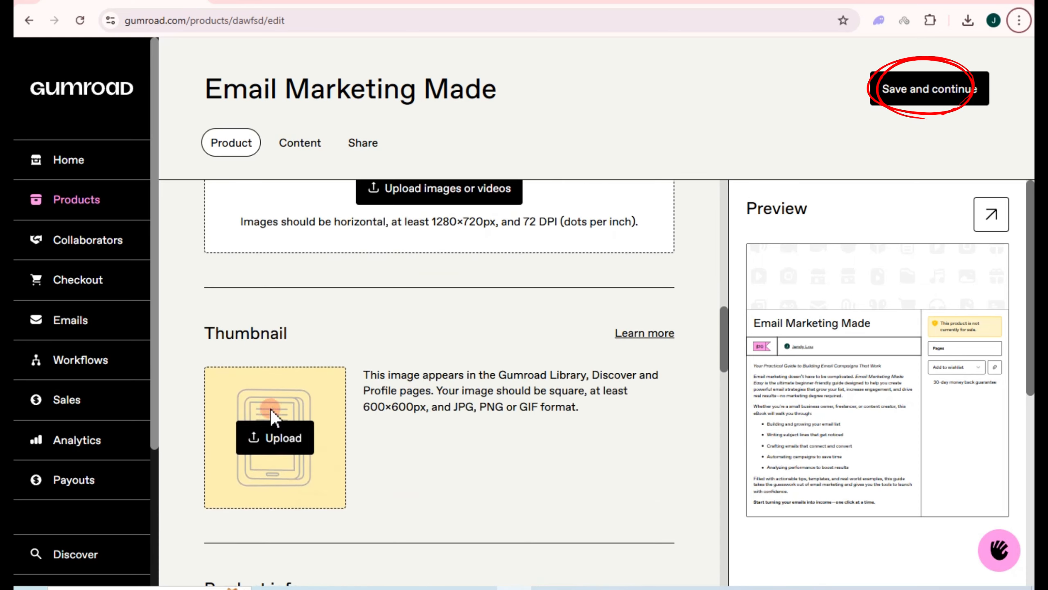
left_click(275, 431)
left_click(297, 4)
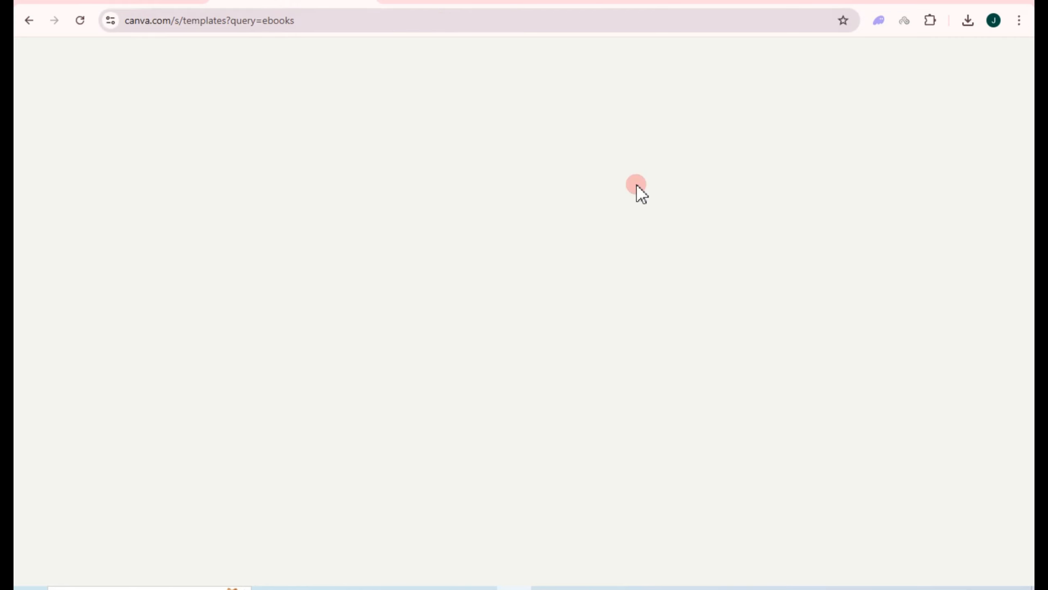
left_click(530, 3)
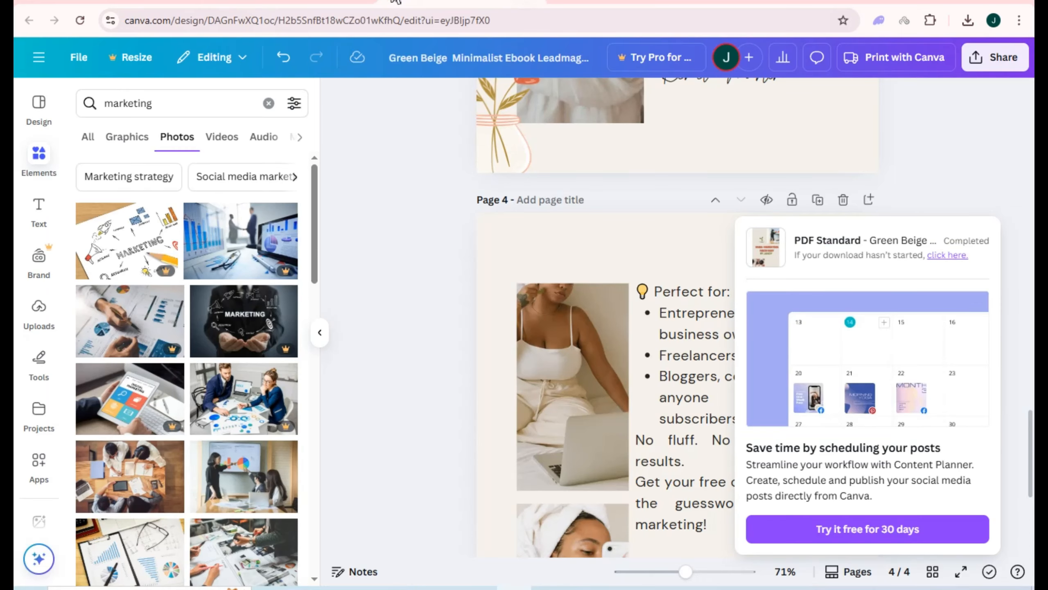
left_click(118, 3)
- Set the product's call to action to "Buy this"
scroll(616, 300, "down", 5)
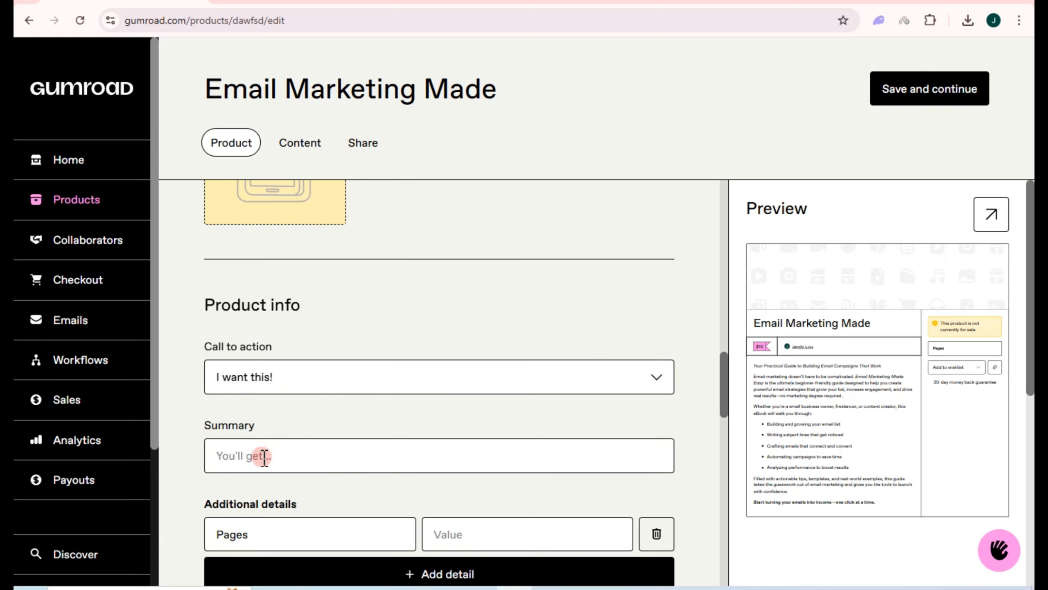
left_click(304, 377)
left_click(257, 425)
- Enter "ANOTHER COPY" as the product summary and set the Pages detail to 10
left_click(250, 456)
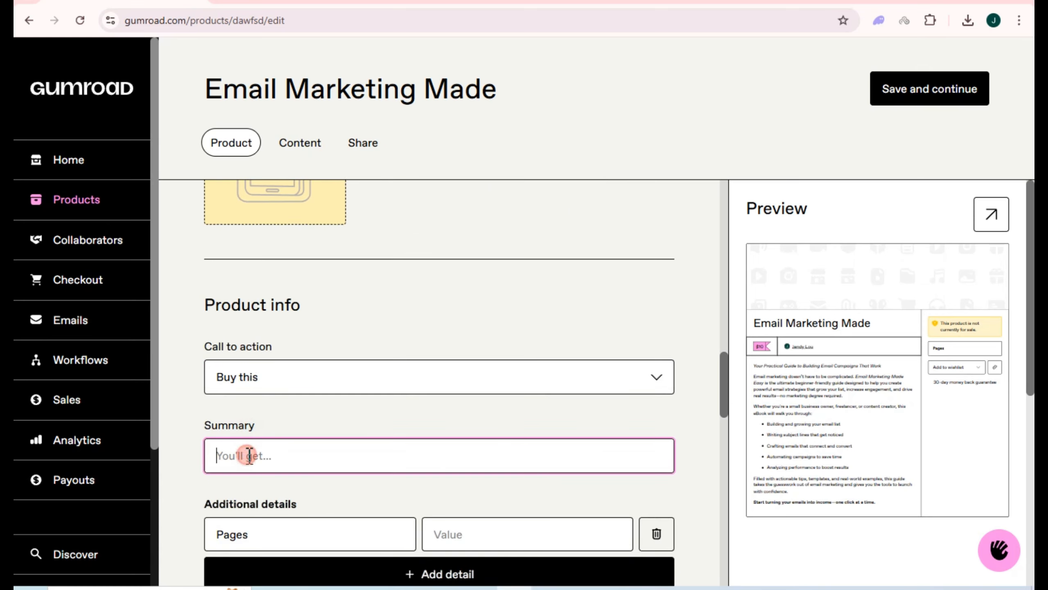
type("AN")
key("BackSpace")
key("BackSpace")
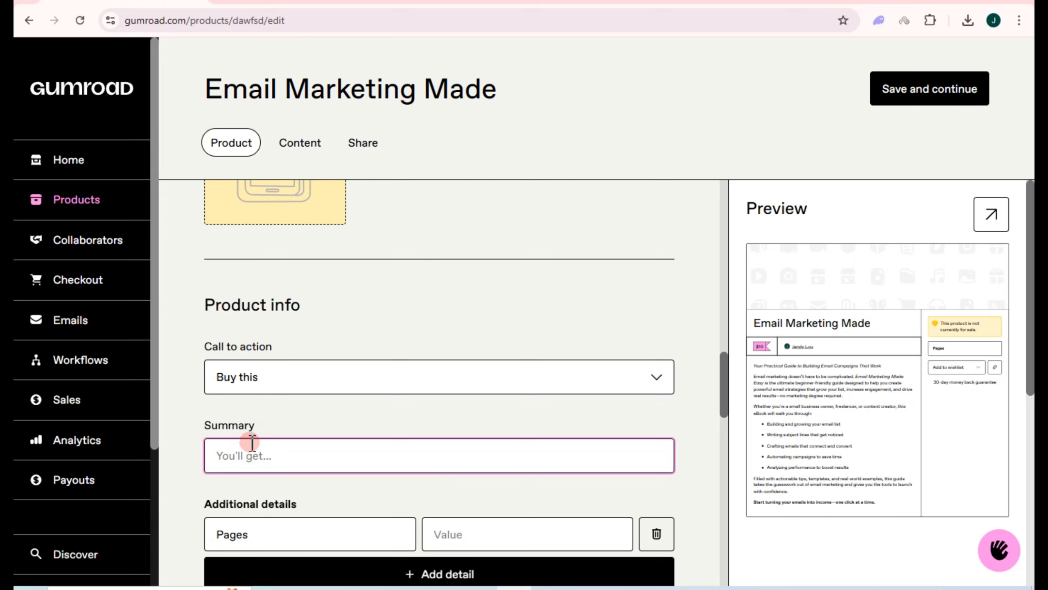
type("ANOTHER COPY")
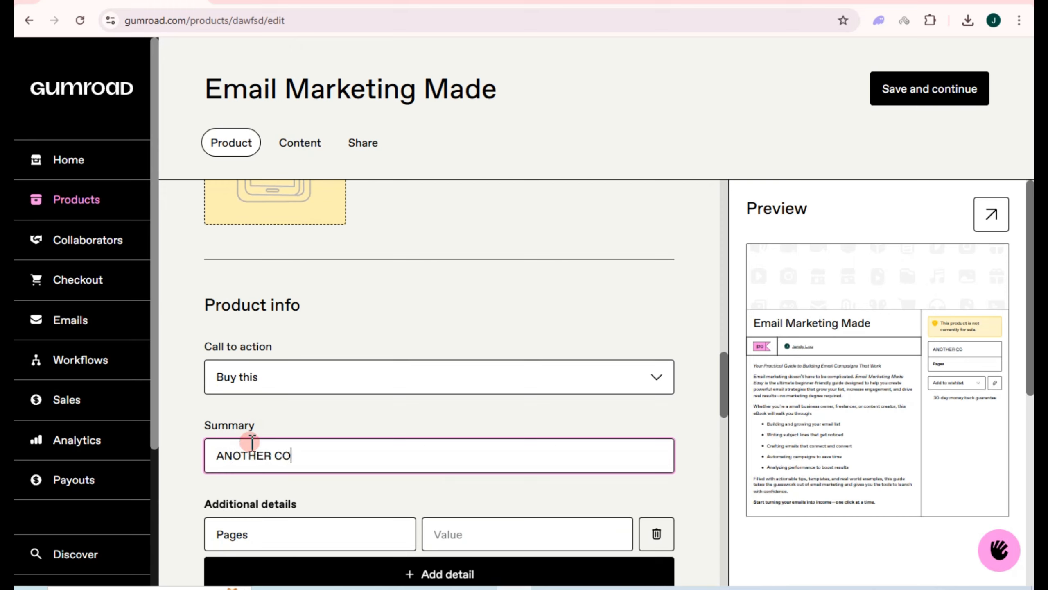
left_click(505, 531)
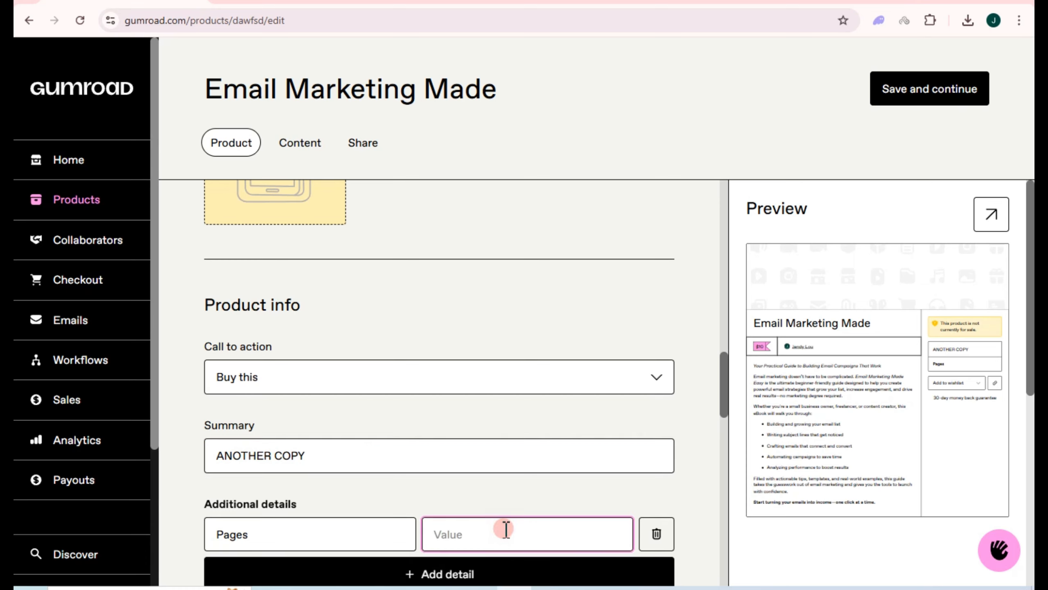
type("10")
- Save the product details with the remaining settings at their defaults and publish the product
scroll(505, 530, "down", 5)
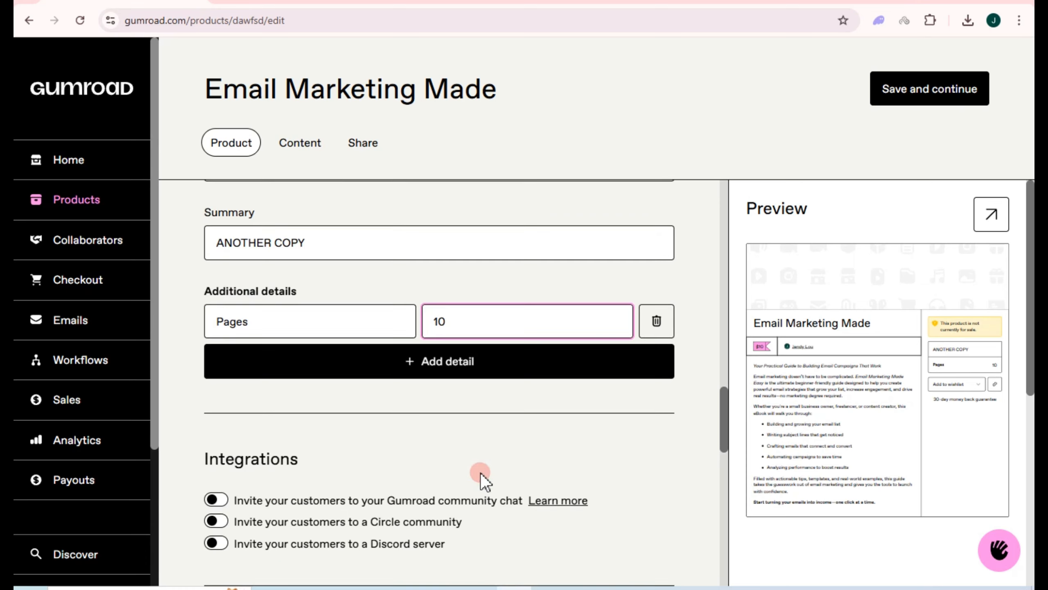
scroll(440, 516, "down", 7)
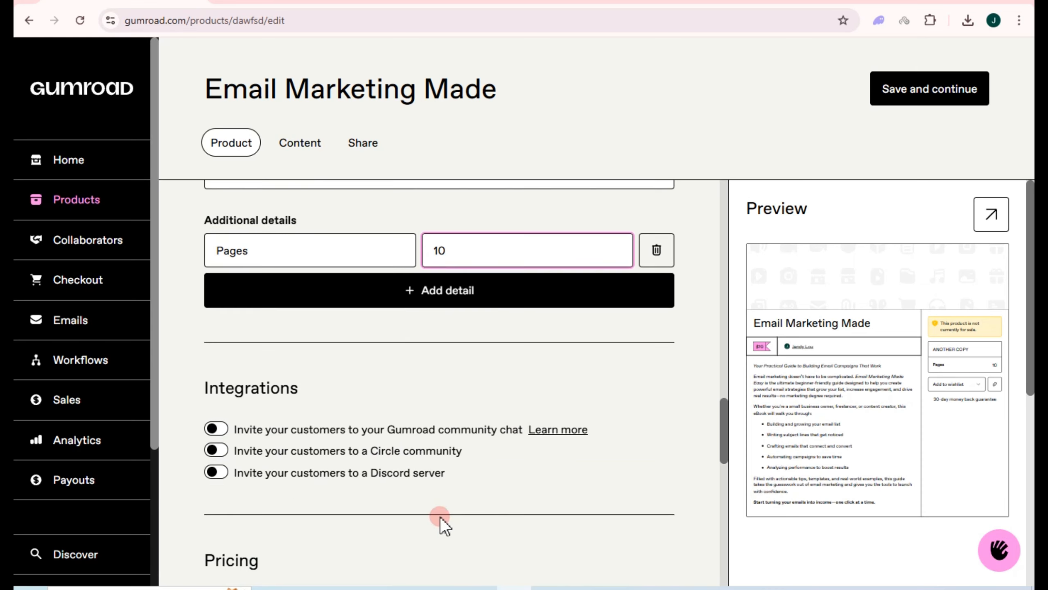
scroll(357, 462, "down", 5)
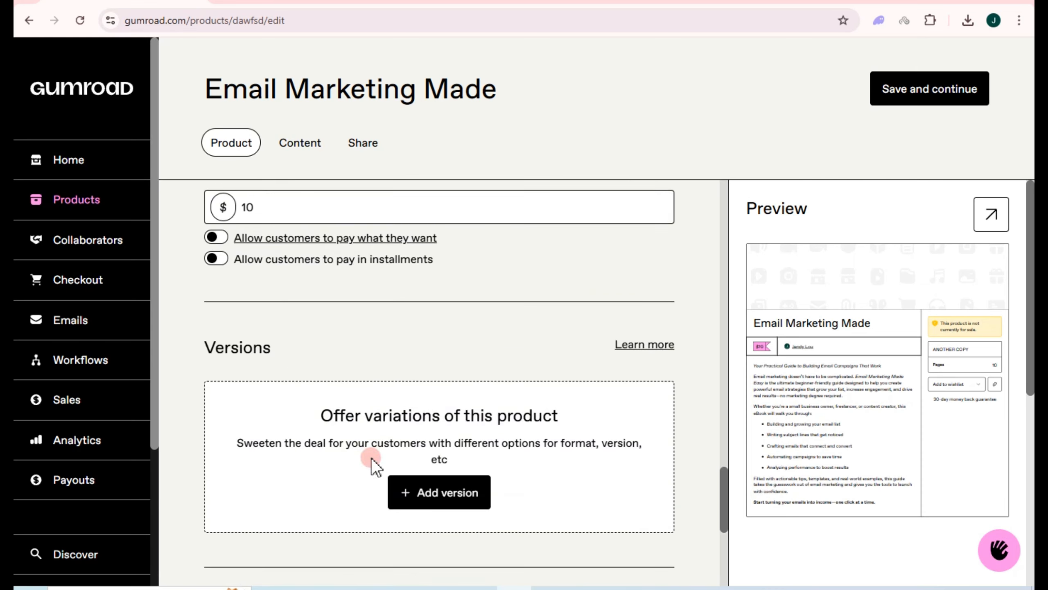
scroll(371, 461, "down", 5)
scroll(304, 445, "down", 2)
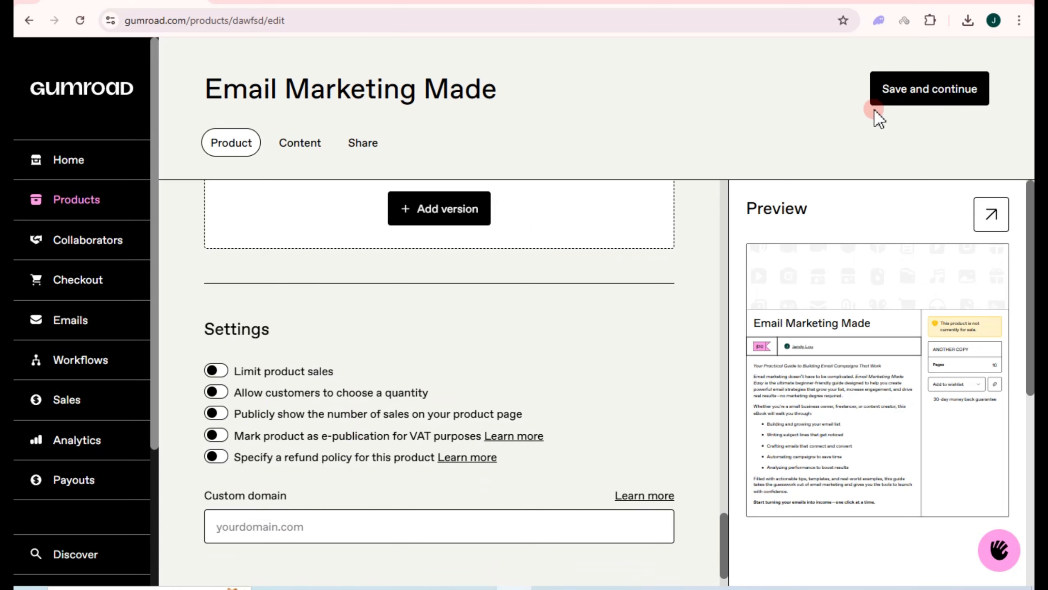
left_click(886, 85)
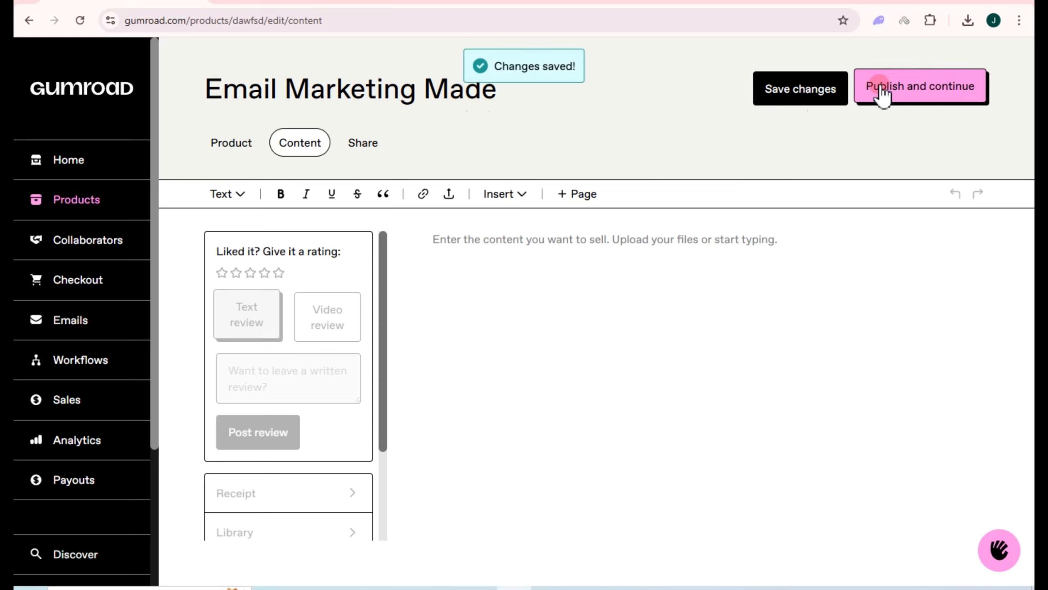
left_click(882, 89)
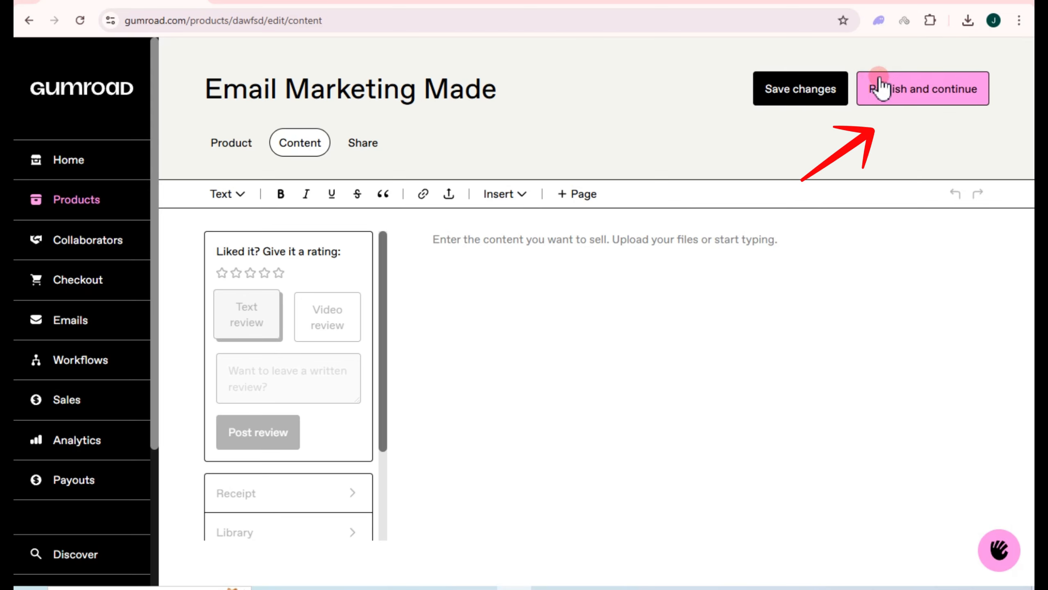
left_click(881, 87)
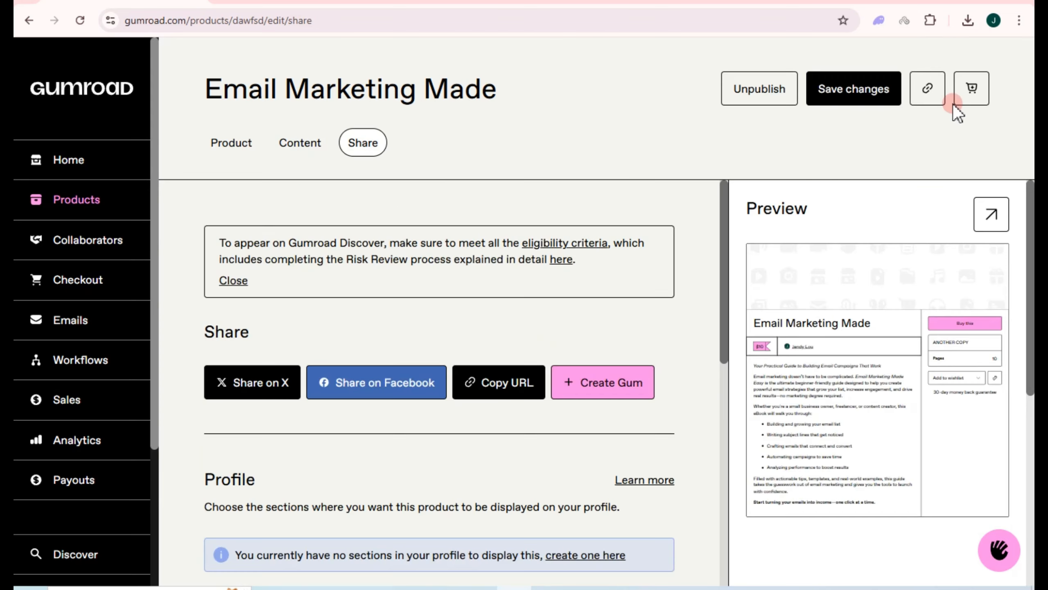